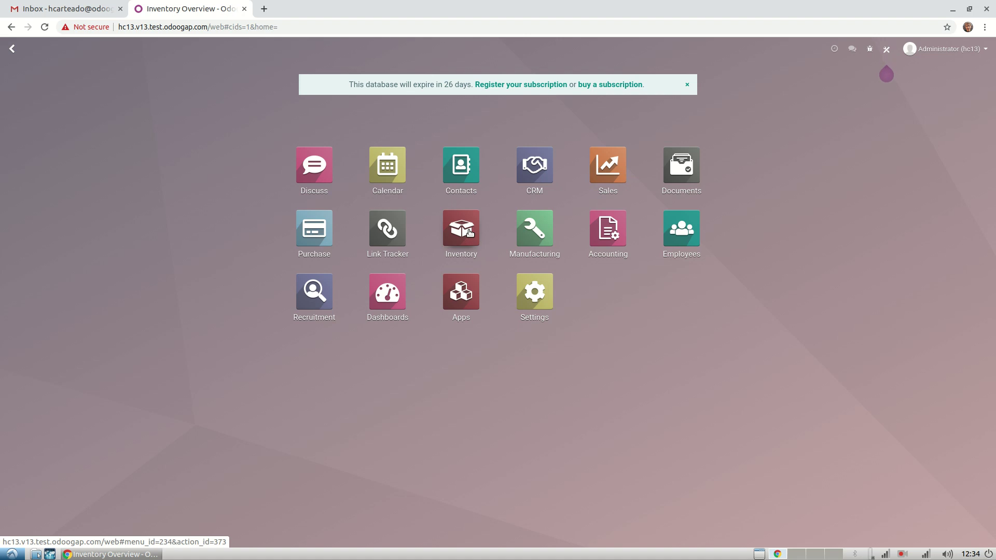
# Open the Inventory app's overview from the Odoo home screen
pyautogui.click(475, 243)
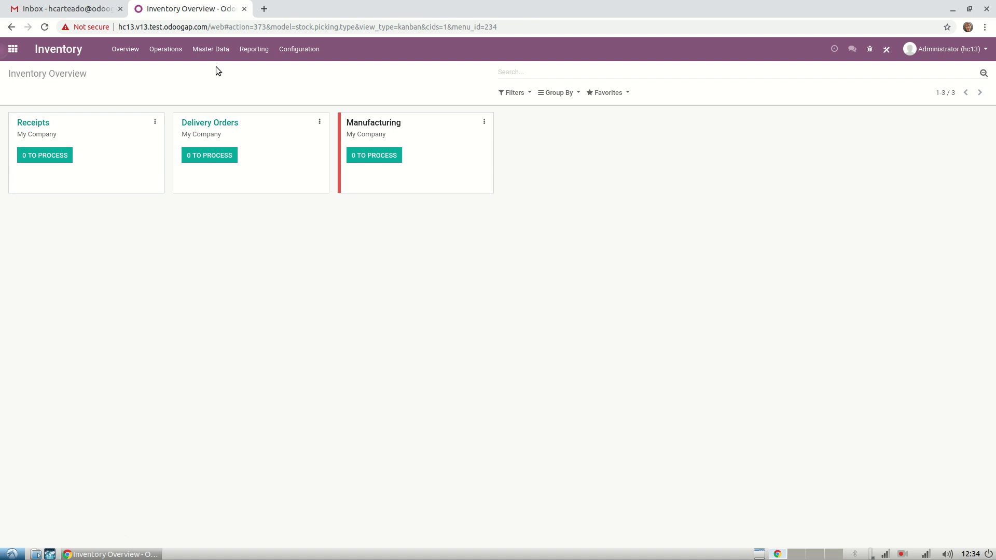
# Open the Barco [BC/001] product form from Master Data > Products
pyautogui.click(210, 49)
pyautogui.click(242, 82)
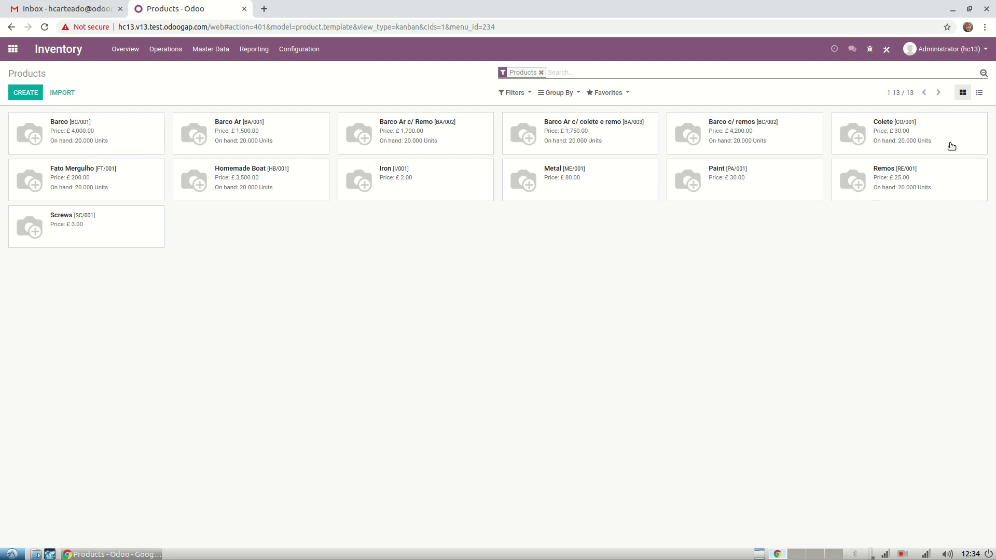
pyautogui.click(117, 142)
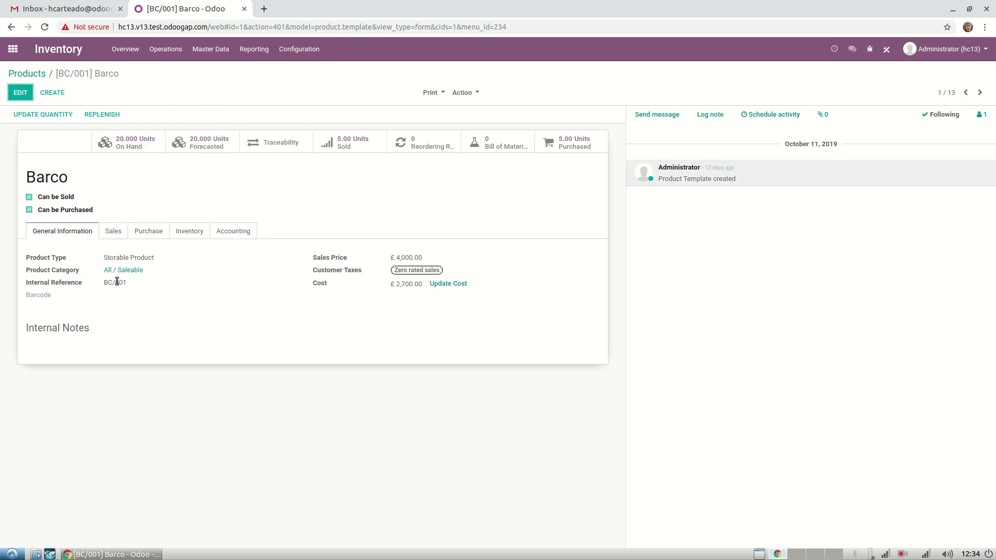
pyautogui.moveTo(118, 283); pyautogui.dragTo(113, 283)
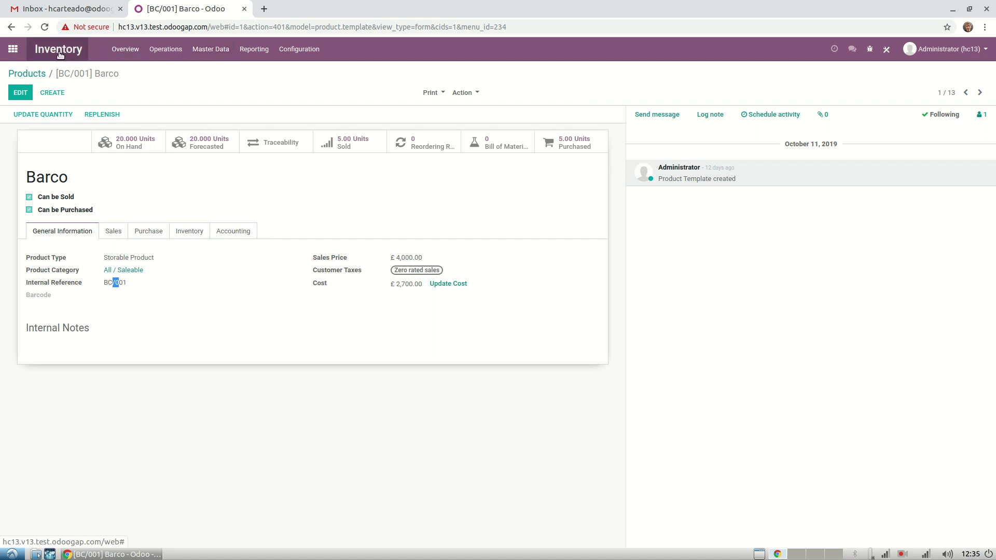
# Create a new inventory adjustment from Operations > Inventory Adjustments
pyautogui.click(184, 54)
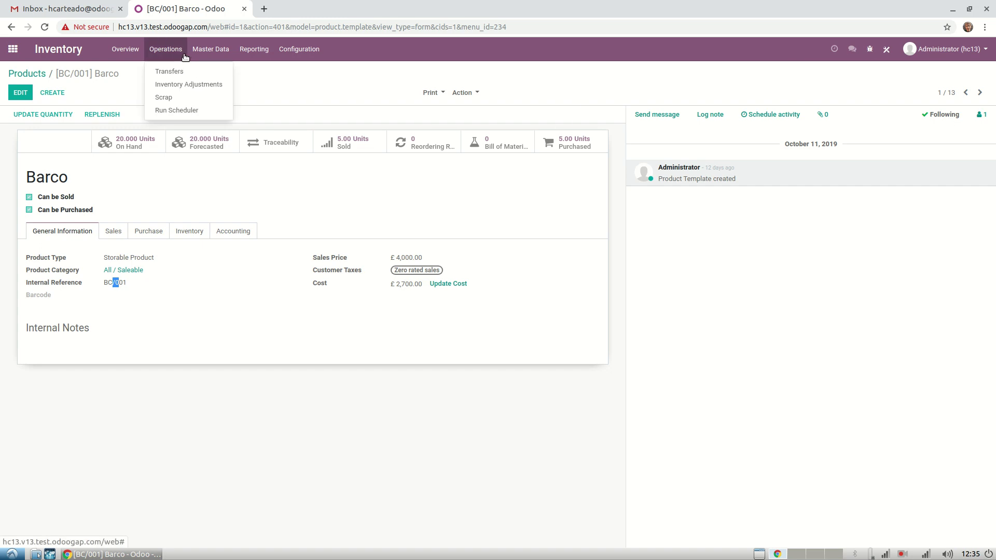
pyautogui.click(183, 88)
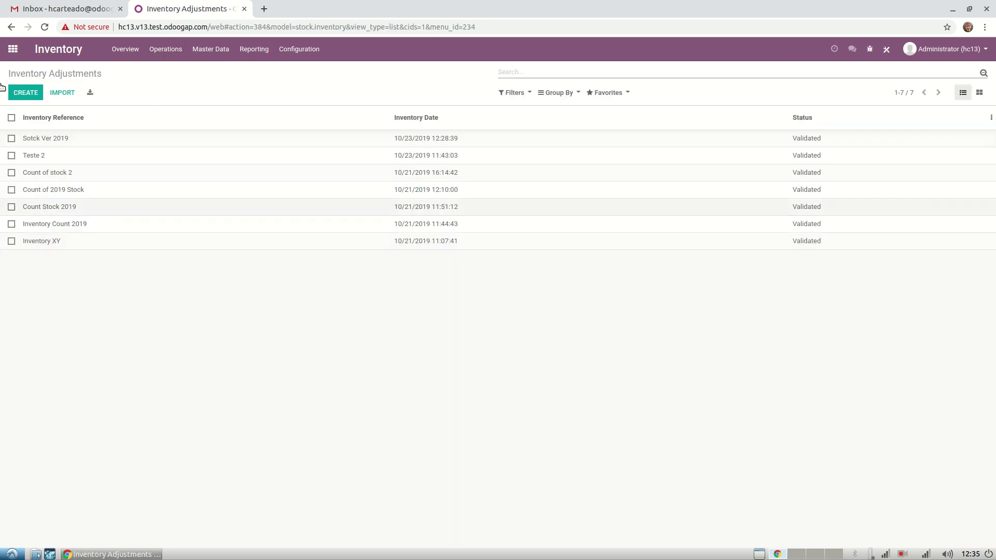
pyautogui.click(26, 94)
# Enter the reference 'Verification of 2019 stock', fixing the misspelled word
pyautogui.press('BackSpace')
pyautogui.press('BackSpace')
pyautogui.press('BackSpace')
pyautogui.press('BackSpace')
pyautogui.press('BackSpace')
pyautogui.press('BackSpace')
pyautogui.press('BackSpace')
pyautogui.press('BackSpace')
pyautogui.press('BackSpace')
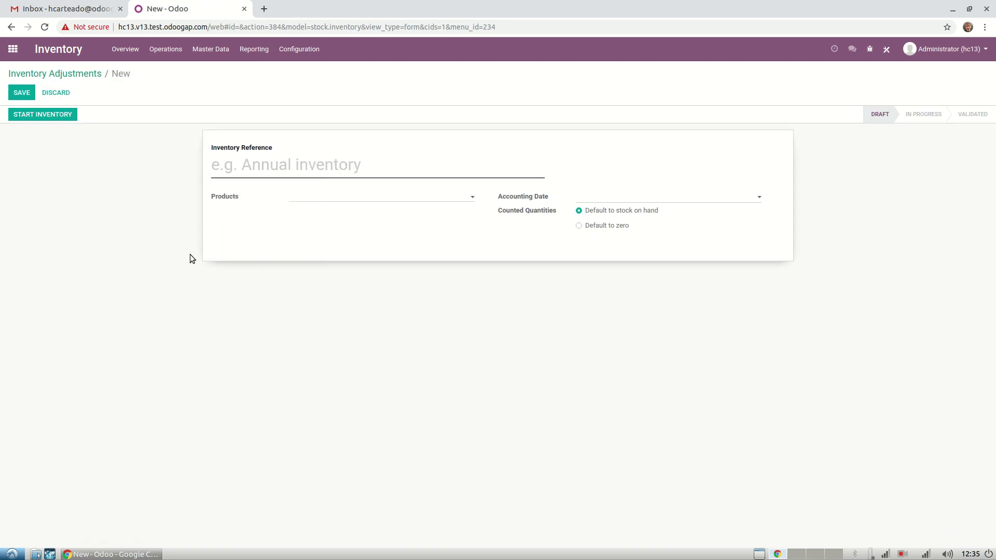
pyautogui.write('Vweer')
pyautogui.press('BackSpace')
pyautogui.press('BackSpace')
pyautogui.press('BackSpace')
pyautogui.press('BackSpace')
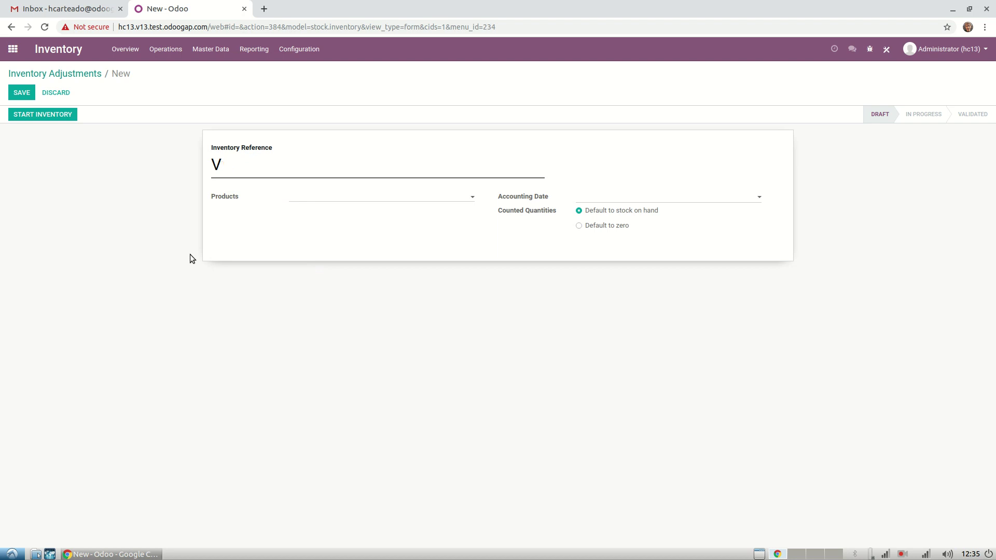
pyautogui.write('erificaton of ')
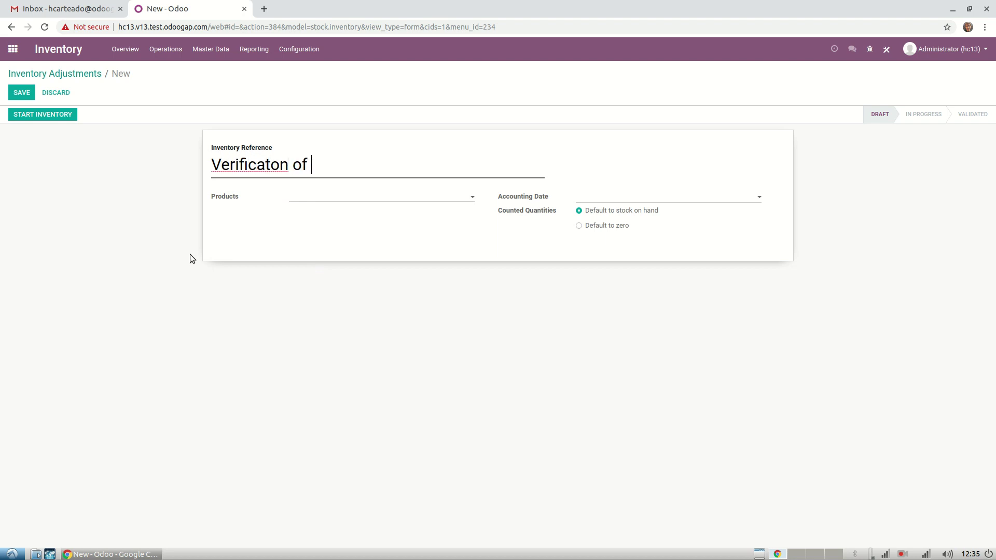
pyautogui.write('2019 sti')
pyautogui.write('ck')
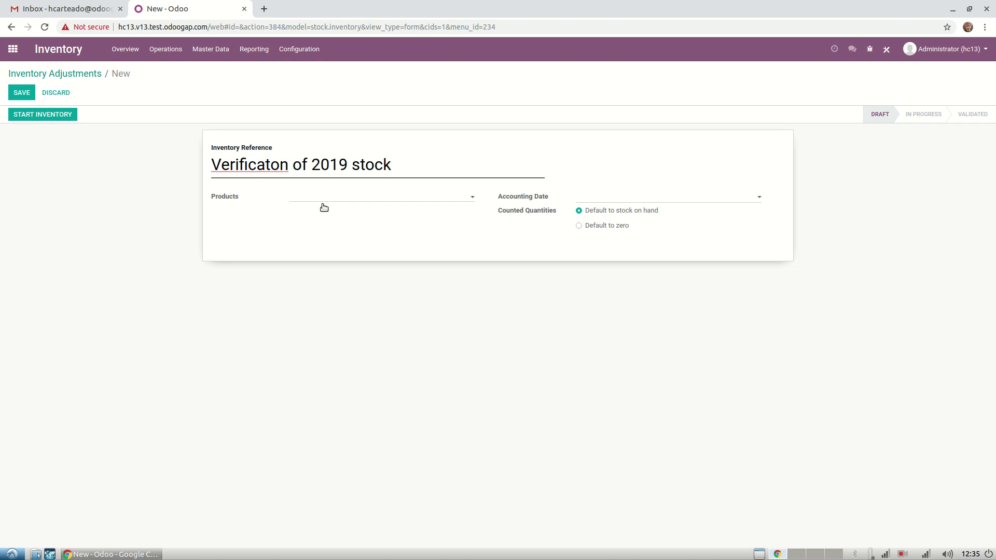
pyautogui.rightClick(271, 164)
pyautogui.click(327, 171)
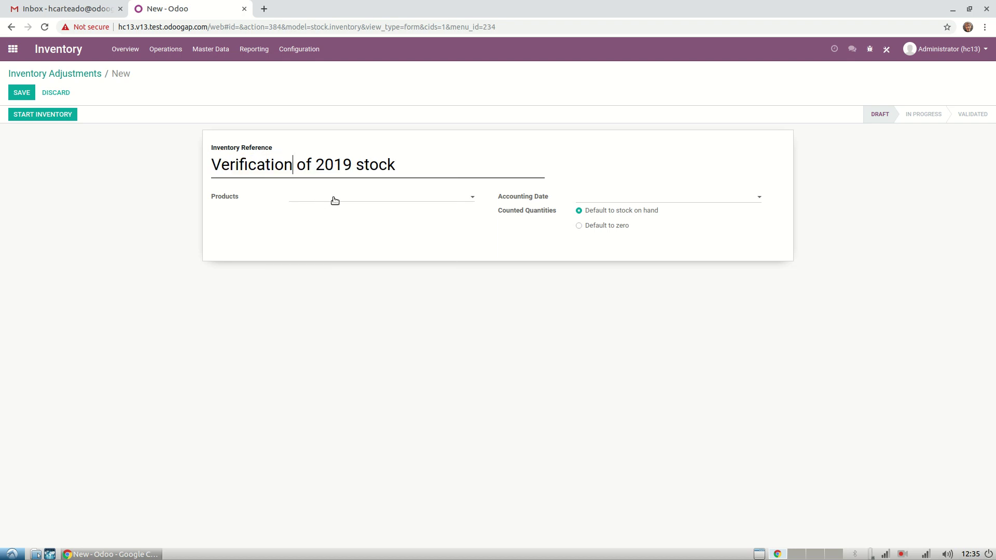
pyautogui.click(335, 201)
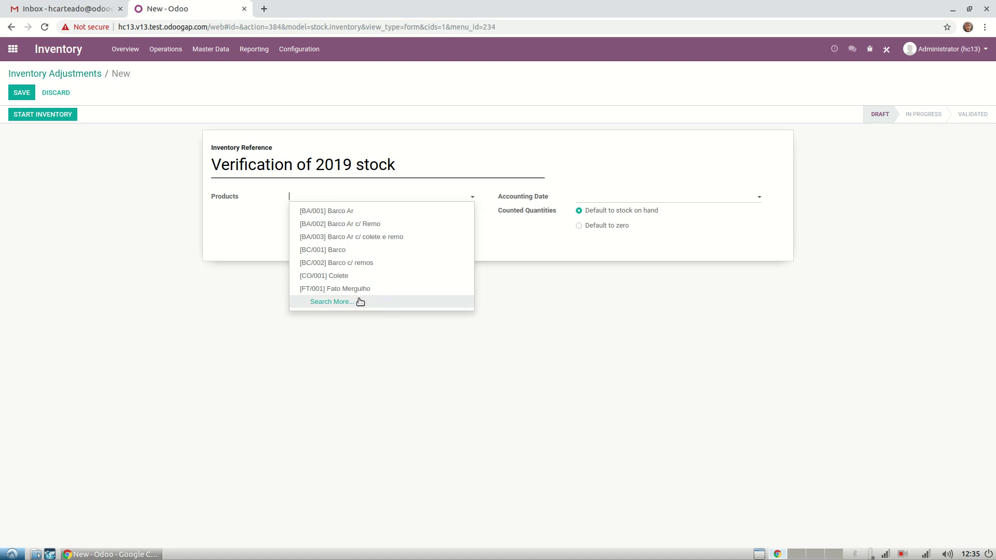
# Add all nine products, BA/001 through RE/001, to the adjustment through Search More
pyautogui.click(332, 302)
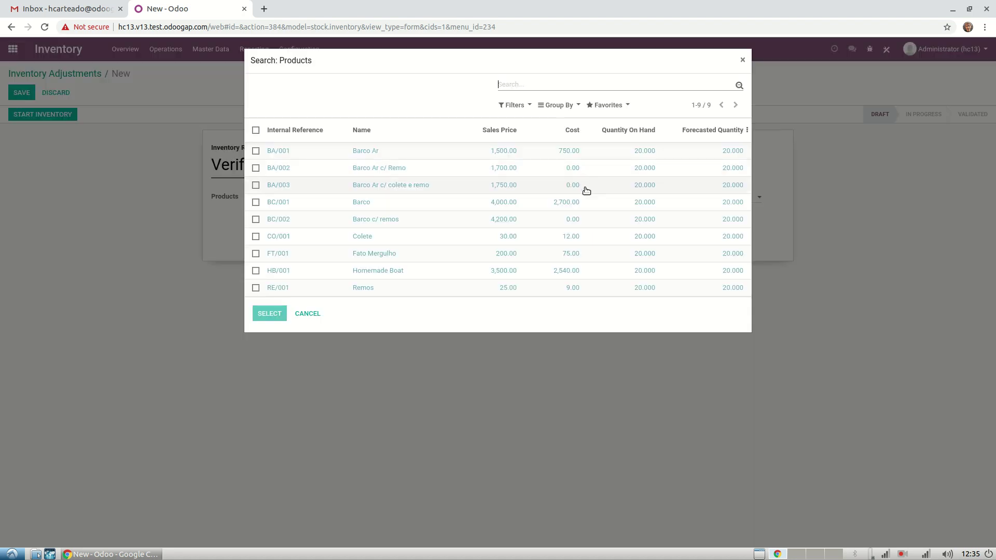
pyautogui.click(519, 107)
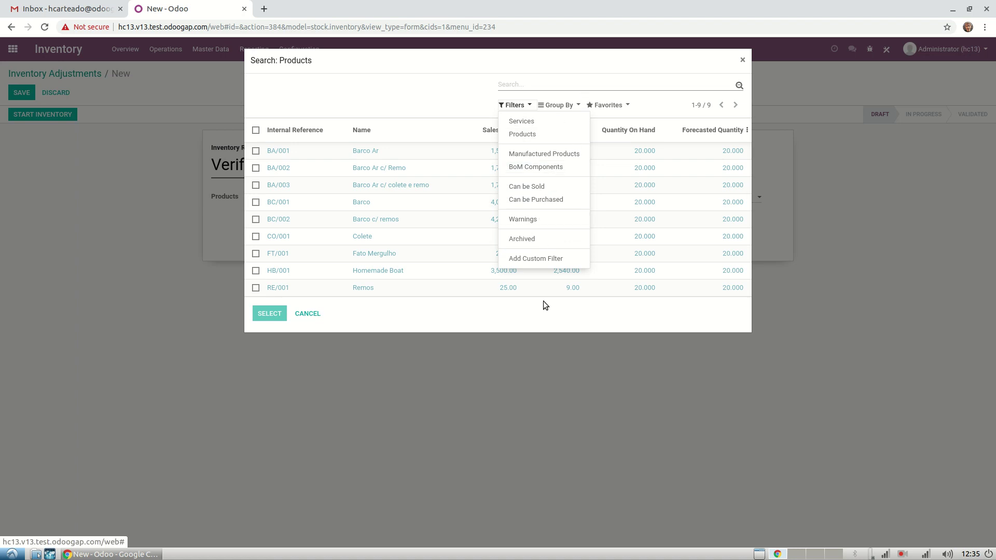
pyautogui.click(380, 91)
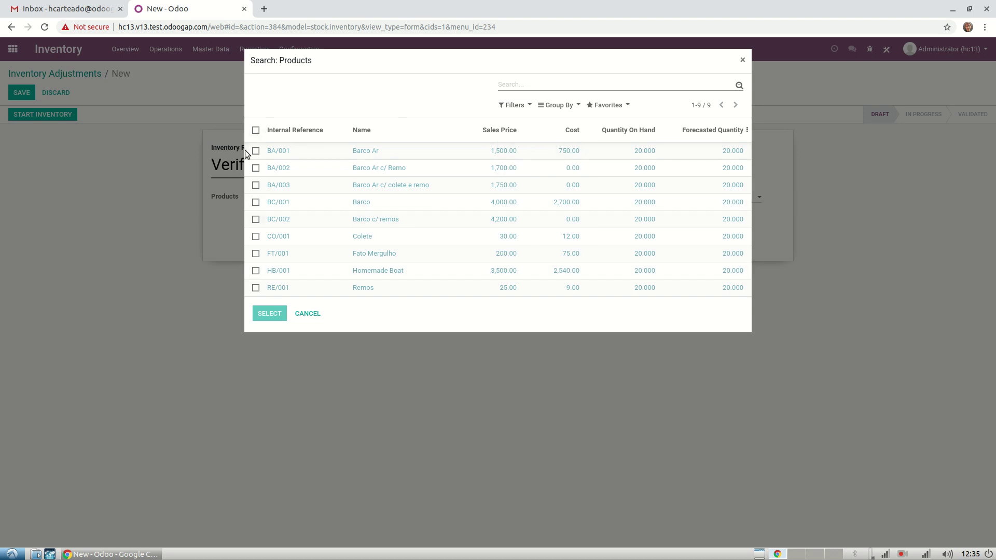
pyautogui.click(255, 131)
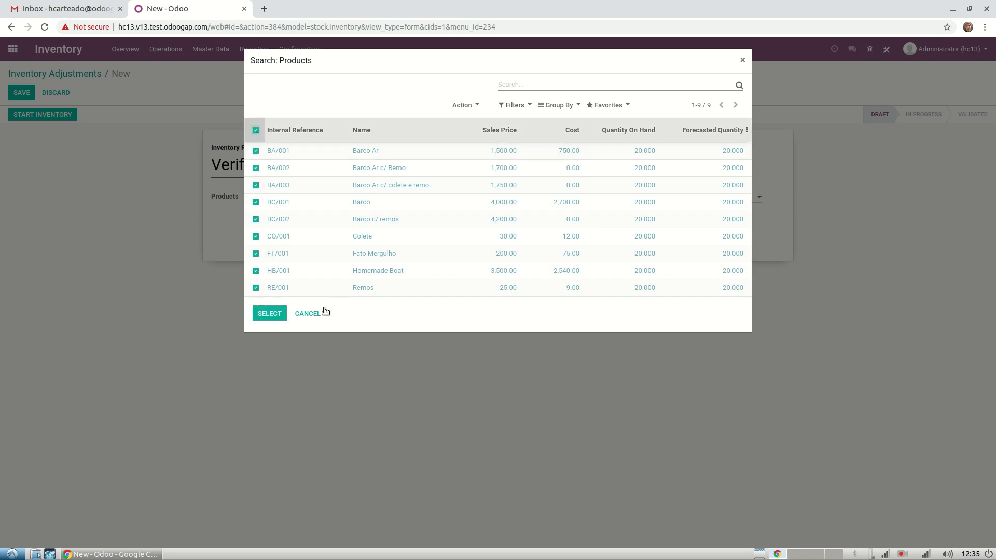
pyautogui.click(271, 313)
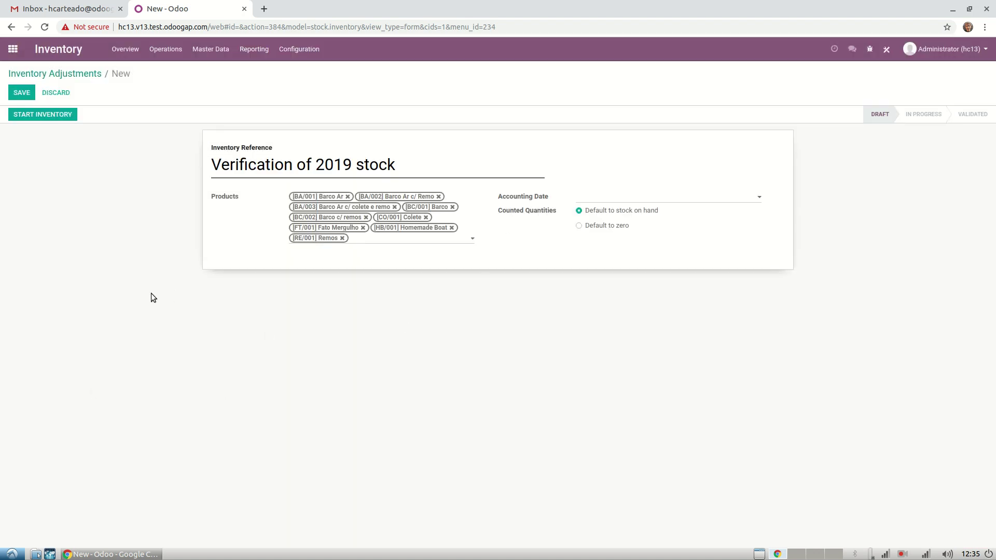
# Start the inventory count, then select its row in the Inventory Adjustments list
pyautogui.click(46, 118)
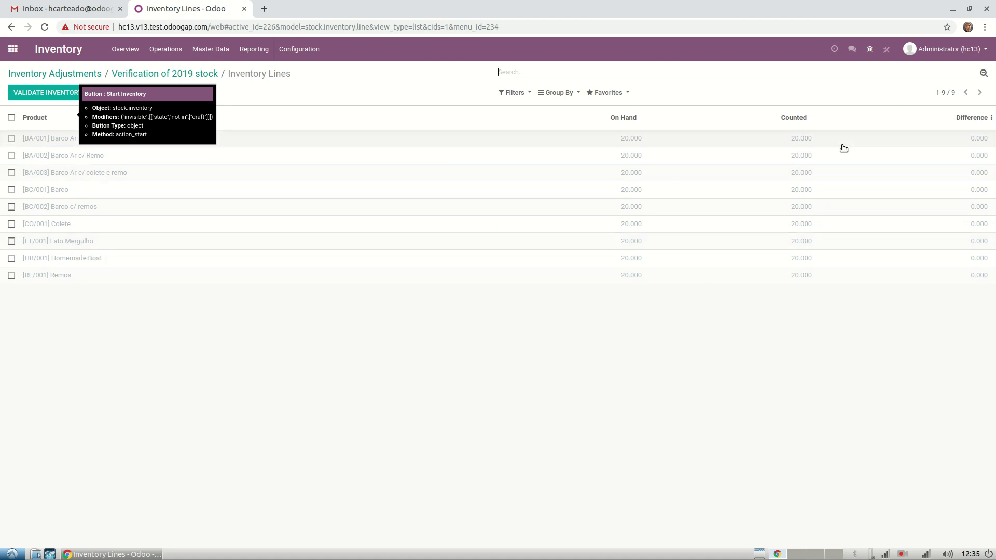
pyautogui.click(81, 75)
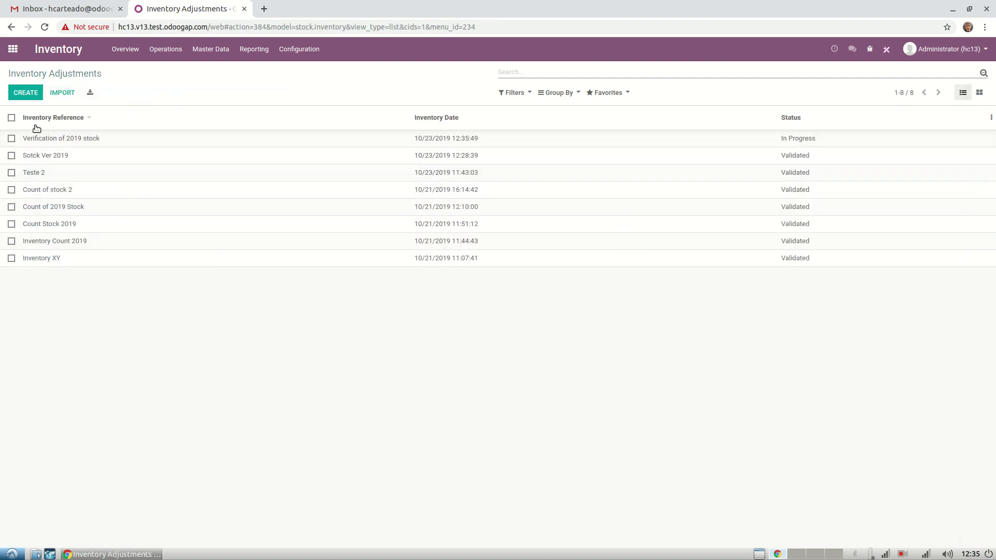
pyautogui.click(12, 139)
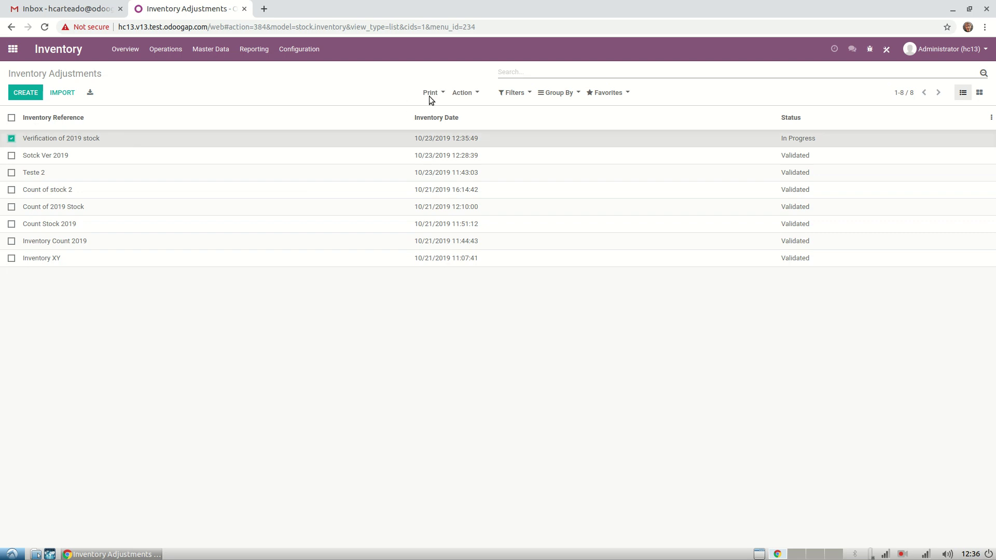
# Export the selected adjustment to XLSX, import-compatible, using the Export 1 field template
pyautogui.click(466, 94)
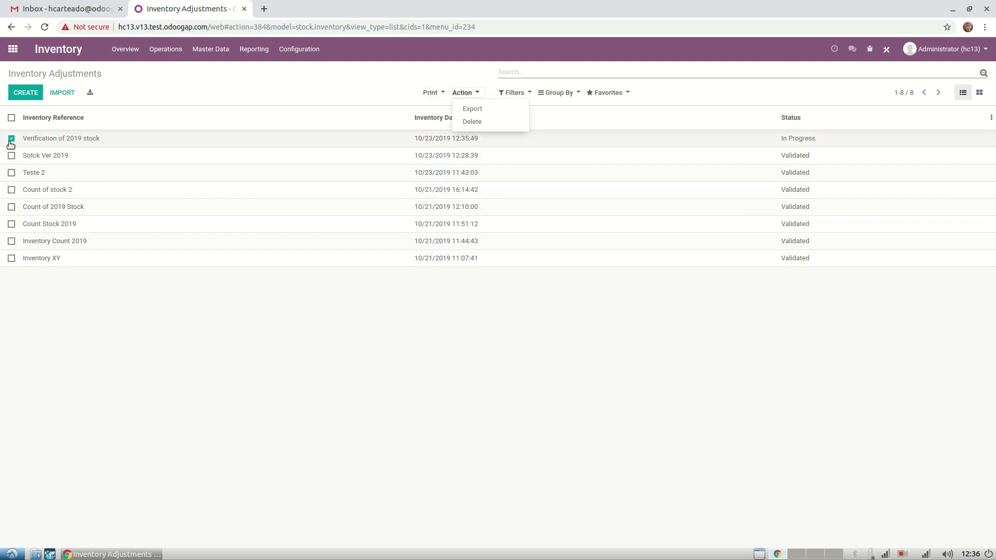
pyautogui.click(473, 109)
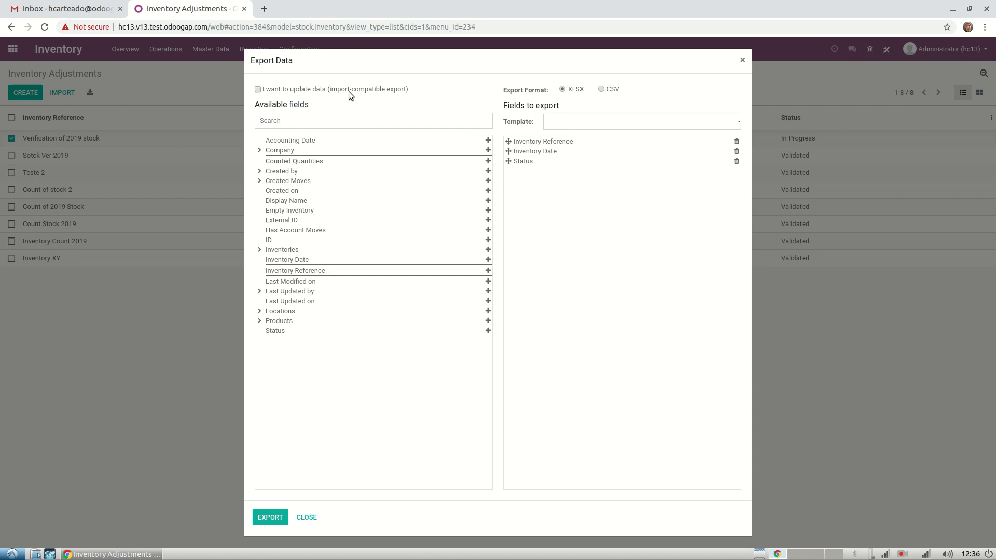
pyautogui.click(258, 90)
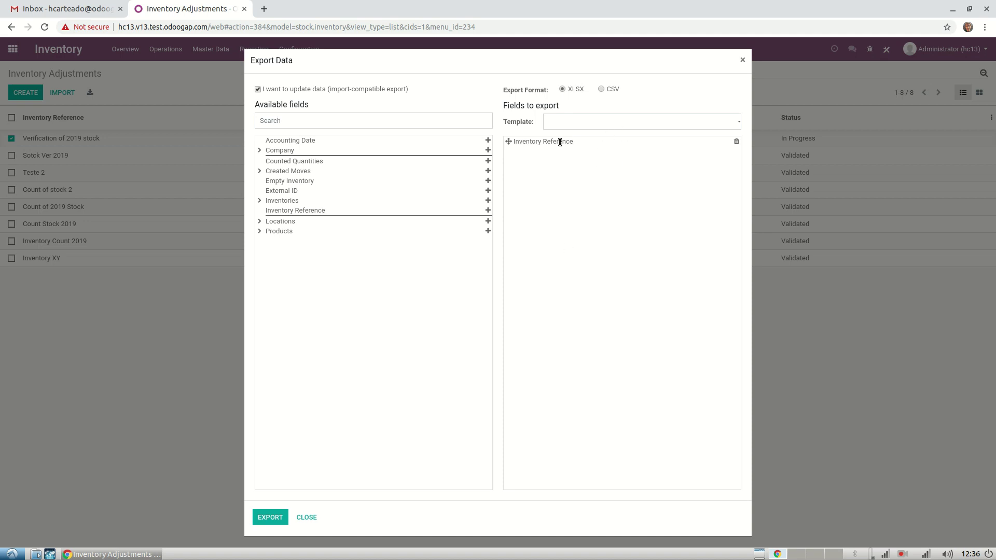
pyautogui.click(580, 120)
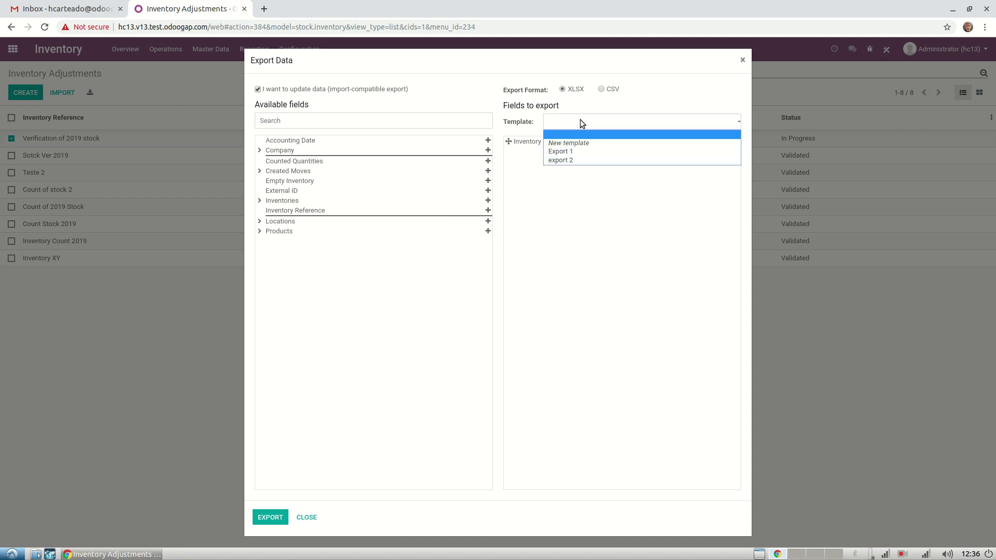
pyautogui.click(580, 151)
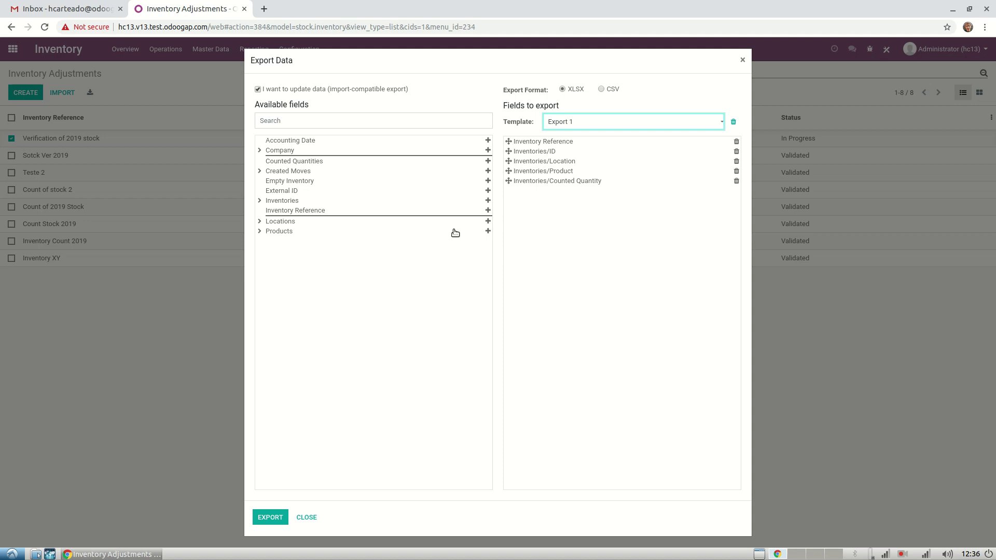
pyautogui.click(260, 201)
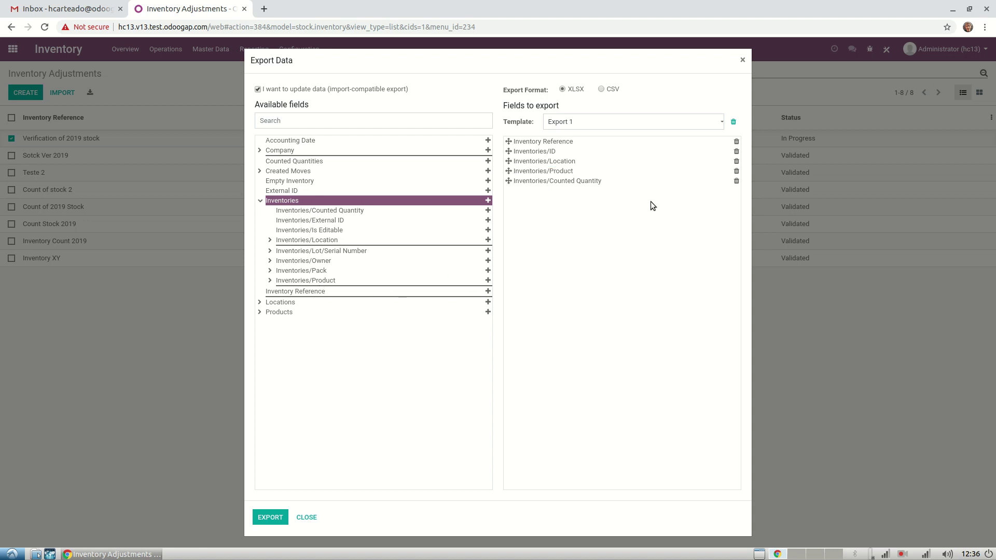
pyautogui.click(271, 517)
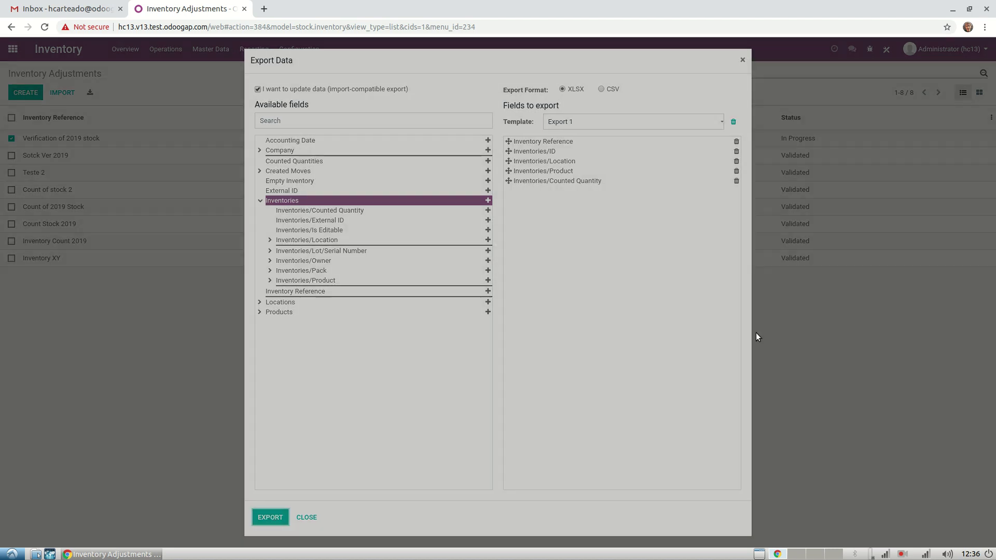
pyautogui.click(743, 60)
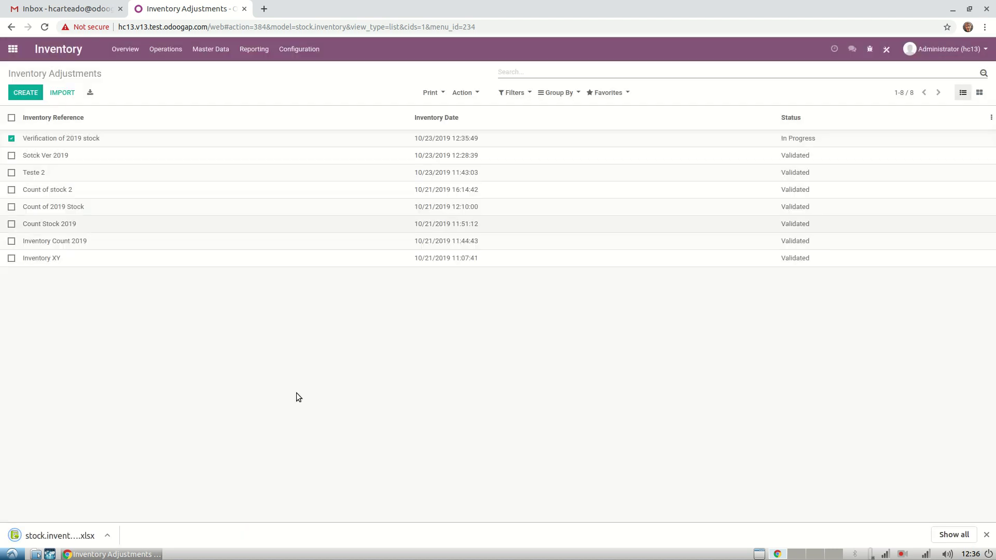
# Open stock.inventory (5).xlsx in Gnumeric and review its id, location and product columns
pyautogui.click(45, 535)
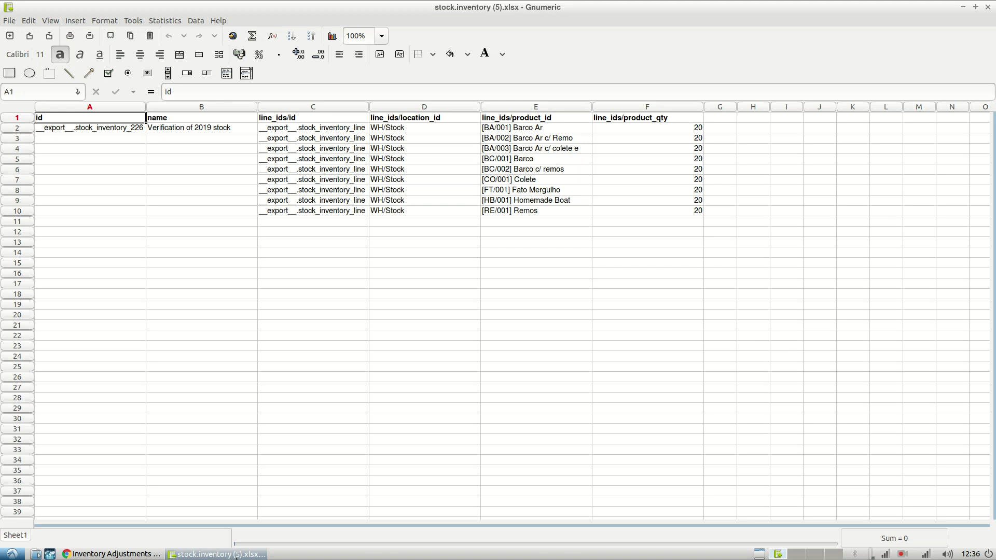
pyautogui.moveTo(789, 269); pyautogui.dragTo(164, 148)
pyautogui.click(141, 197)
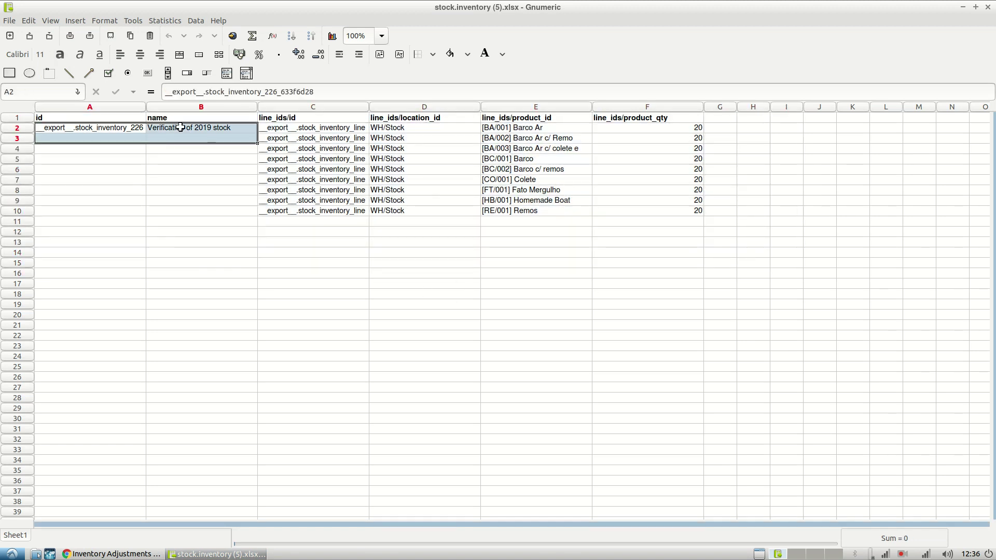
pyautogui.click(457, 191)
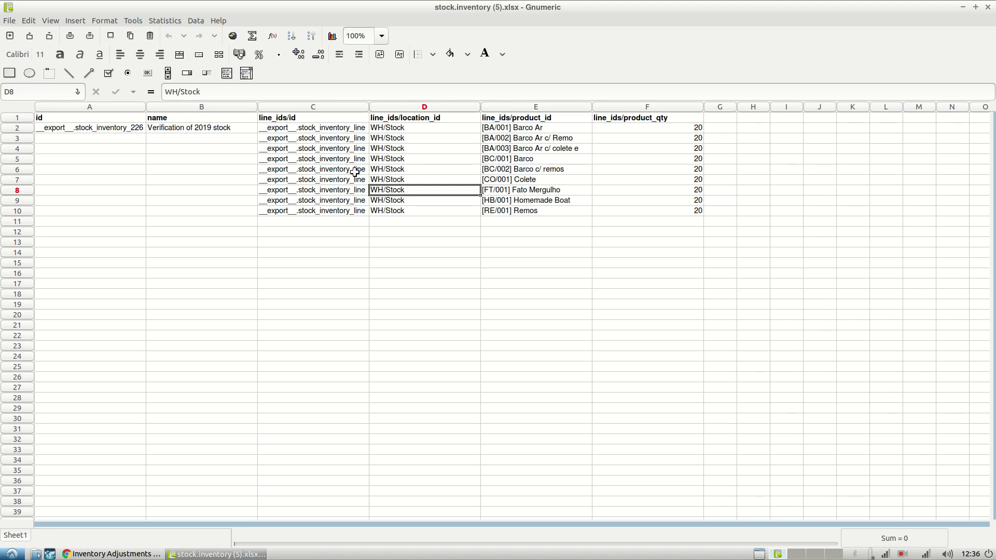
pyautogui.moveTo(393, 132); pyautogui.dragTo(394, 150)
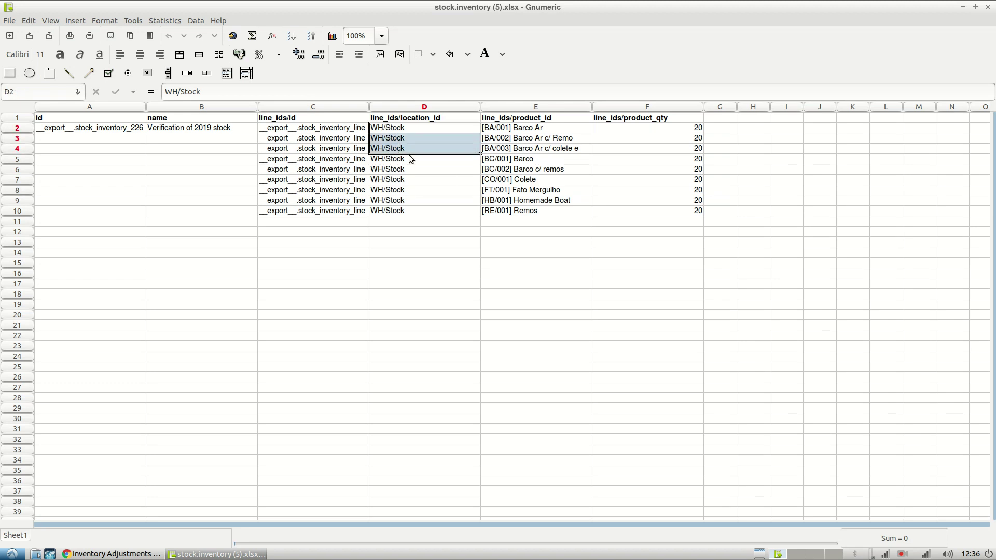
pyautogui.click(493, 129)
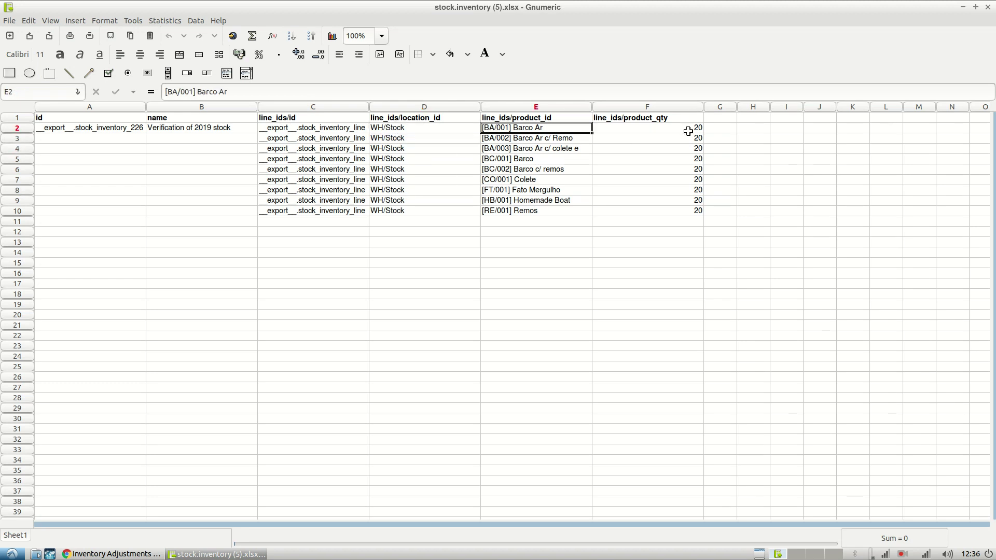
# Test-import stock.inventory (5).xlsx into Inventory Adjustments, then cancel once it validates
pyautogui.moveTo(688, 129); pyautogui.dragTo(685, 198)
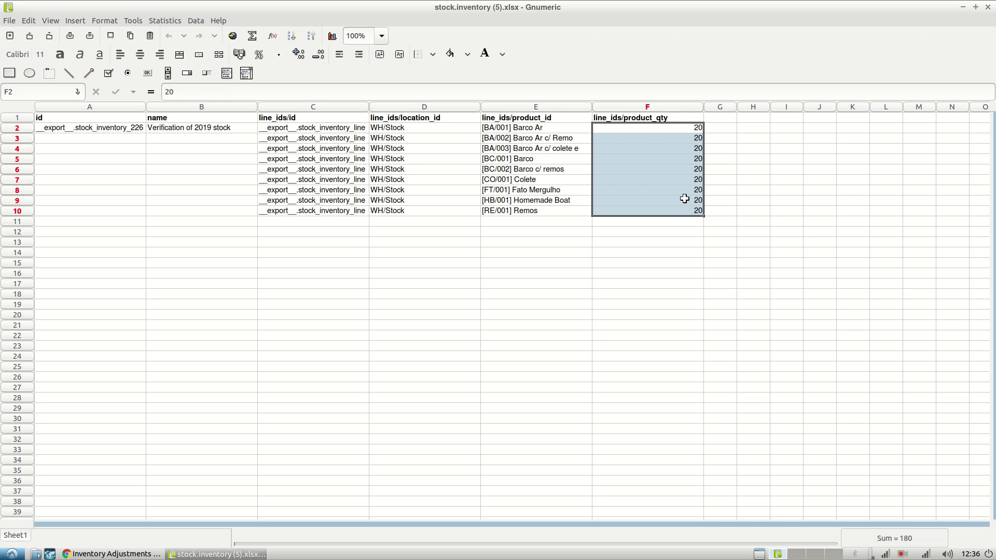
pyautogui.click(964, 8)
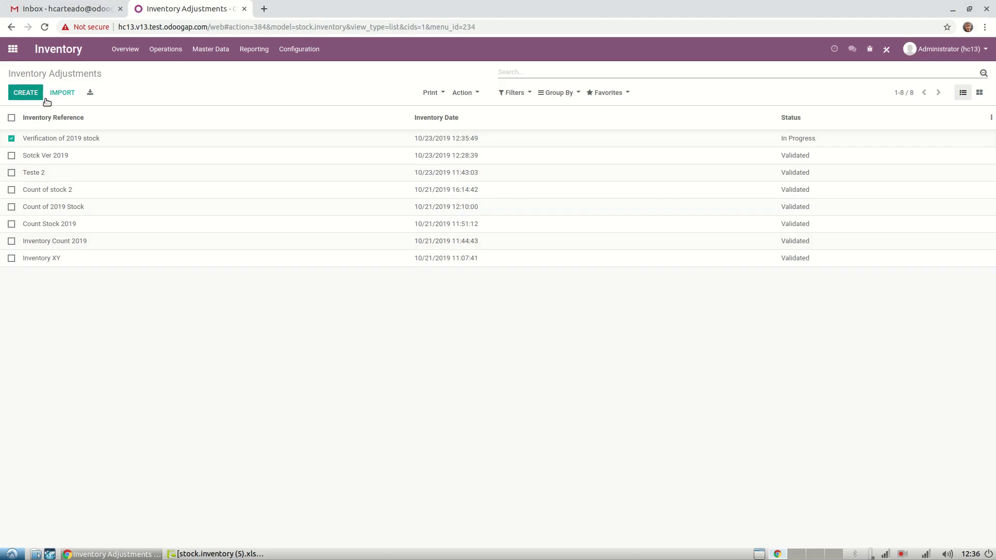
pyautogui.click(63, 93)
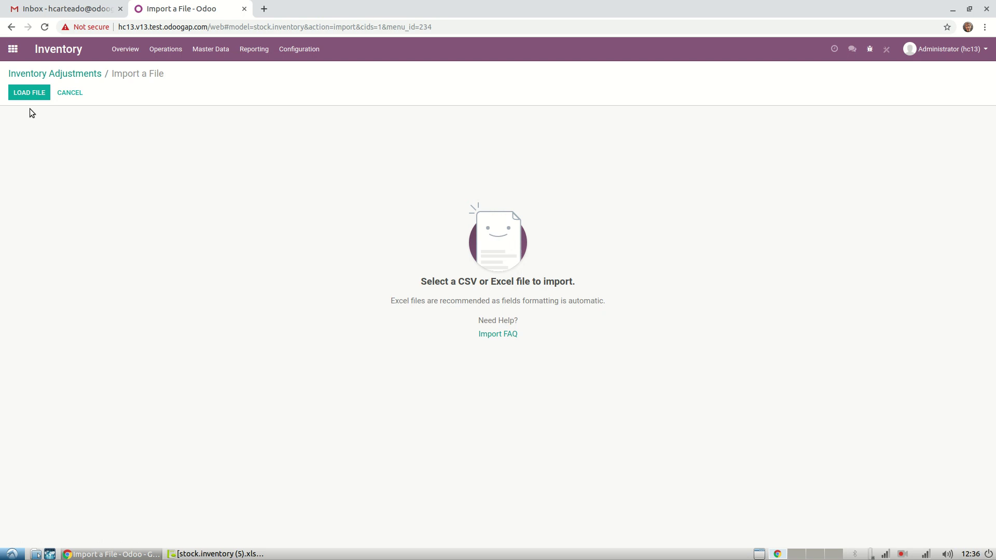
pyautogui.doubleClick(319, 161)
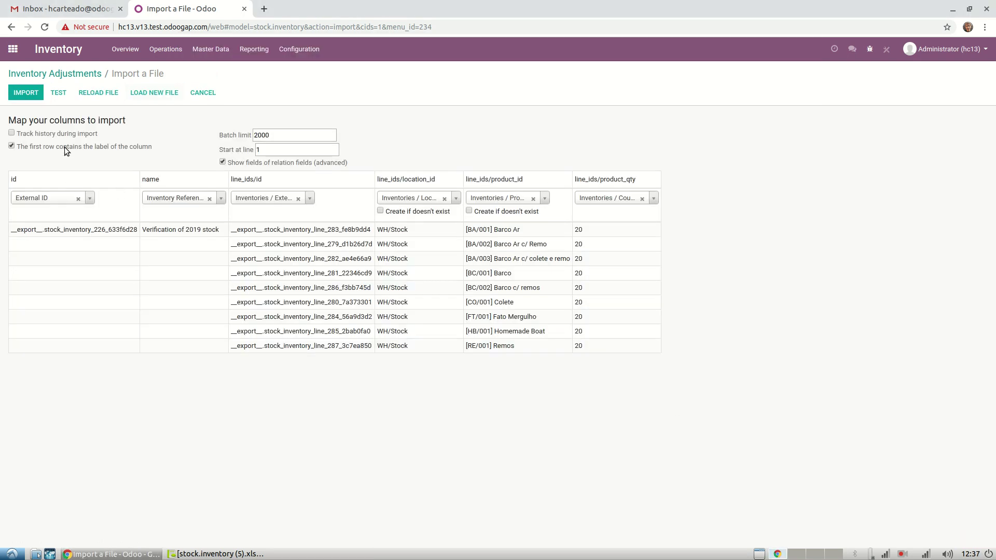
pyautogui.click(58, 95)
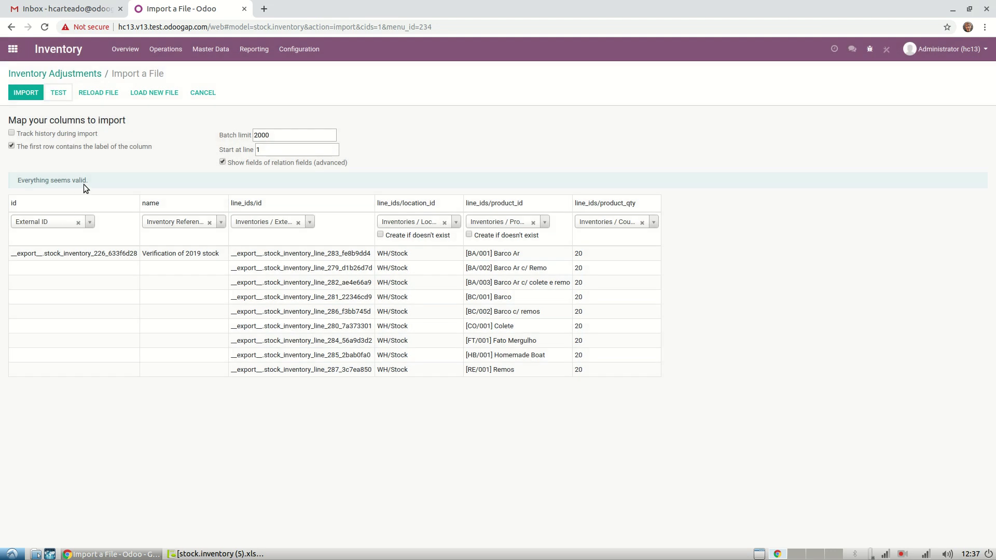
pyautogui.moveTo(83, 182); pyautogui.dragTo(19, 183)
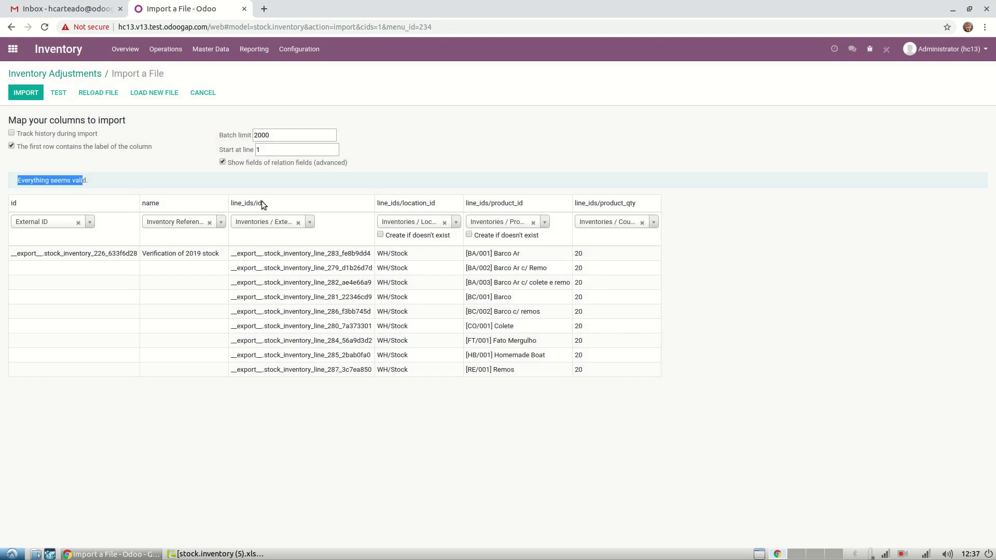
pyautogui.click(50, 74)
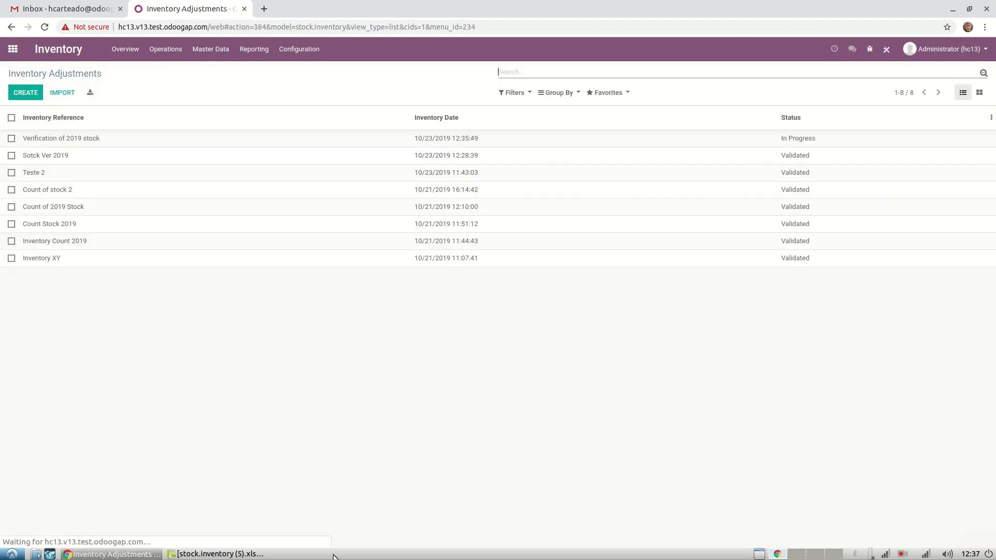
# Enter counted quantities 12, 9, 12 and 5 in the first product_qty rows
pyautogui.click(251, 555)
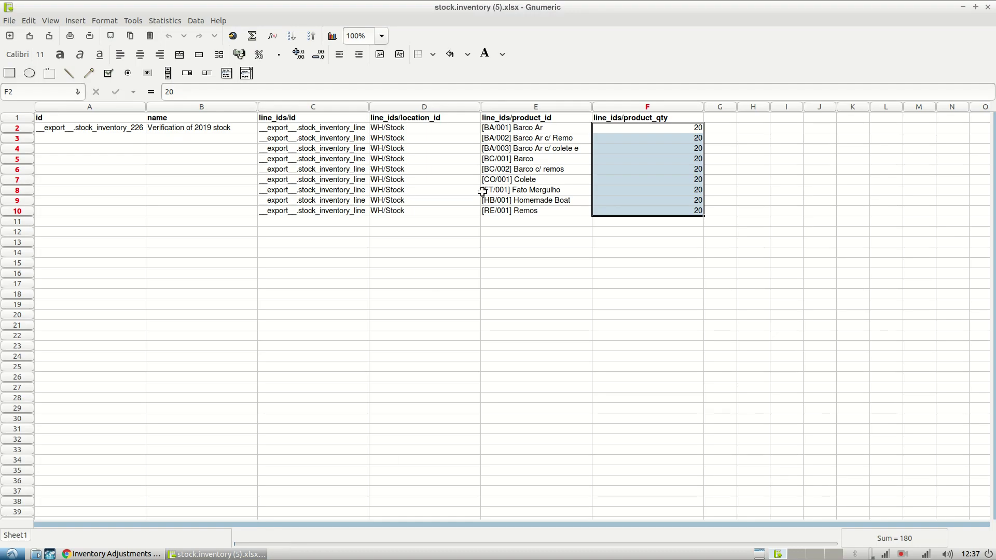
pyautogui.click(461, 282)
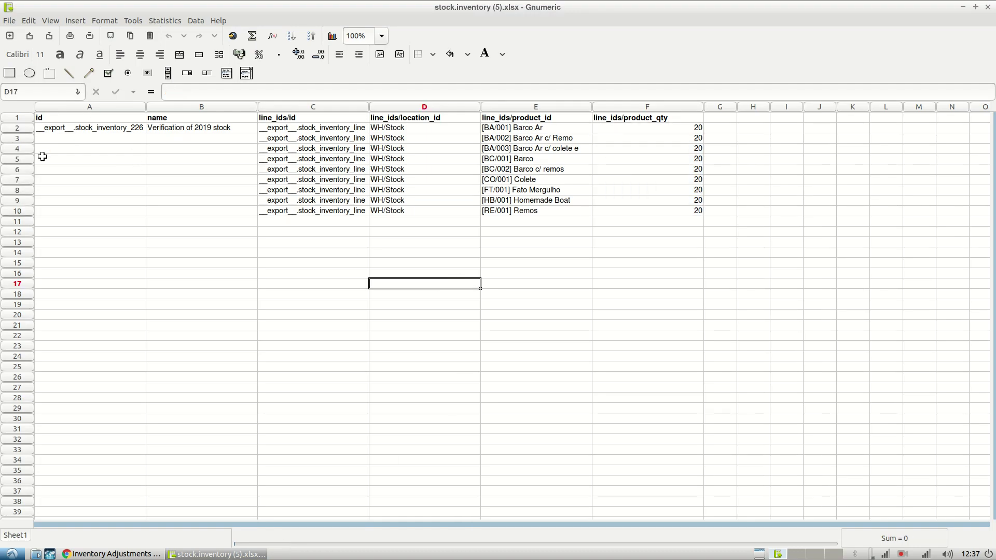
pyautogui.moveTo(697, 129); pyautogui.dragTo(706, 218)
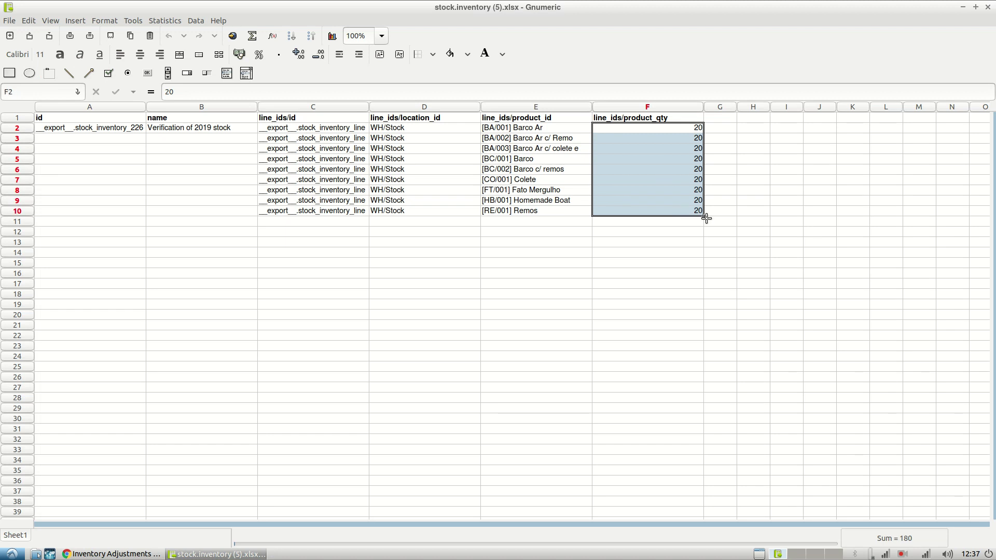
pyautogui.write('1')
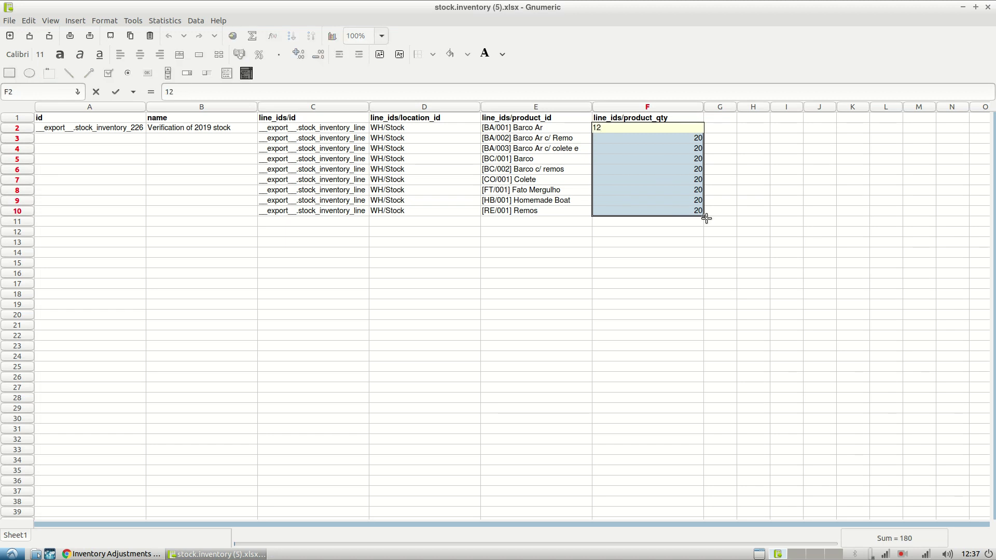
pyautogui.press('Return')
pyautogui.write('9')
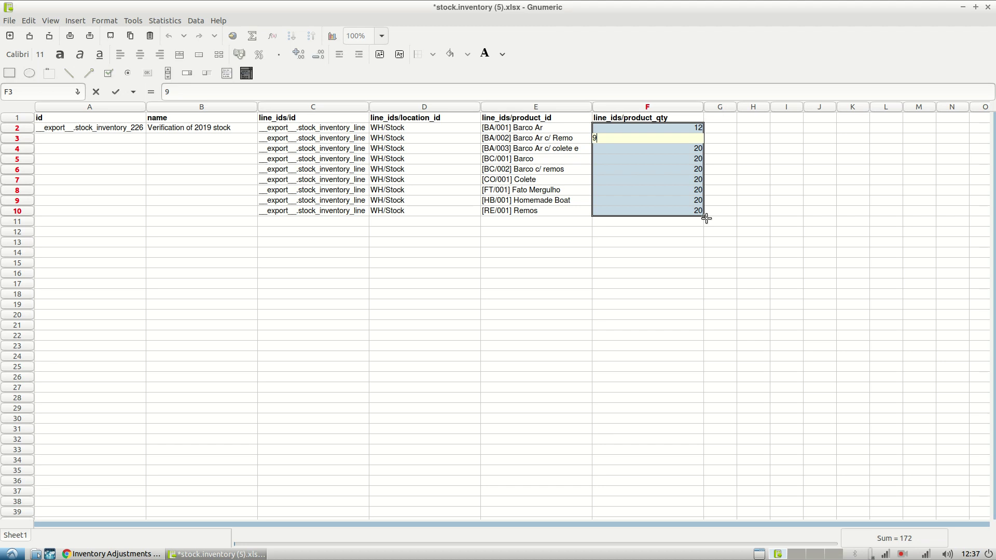
pyautogui.press('Return')
pyautogui.write('1')
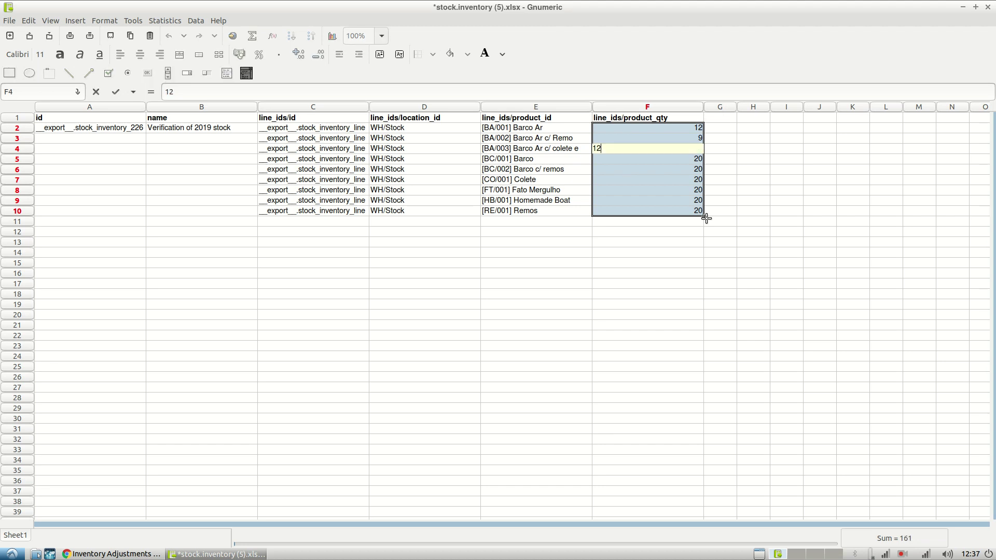
pyautogui.write('2')
pyautogui.press('Return')
pyautogui.write('5')
pyautogui.press('Return')
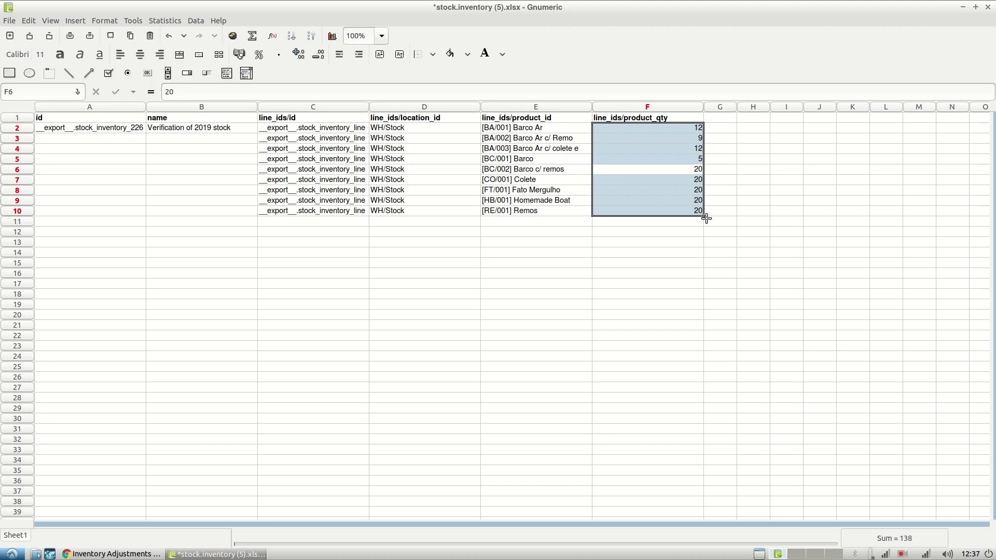
# Enter the remaining counts 10, 11, 22, 32 and 14, then save the workbook
pyautogui.write('1')
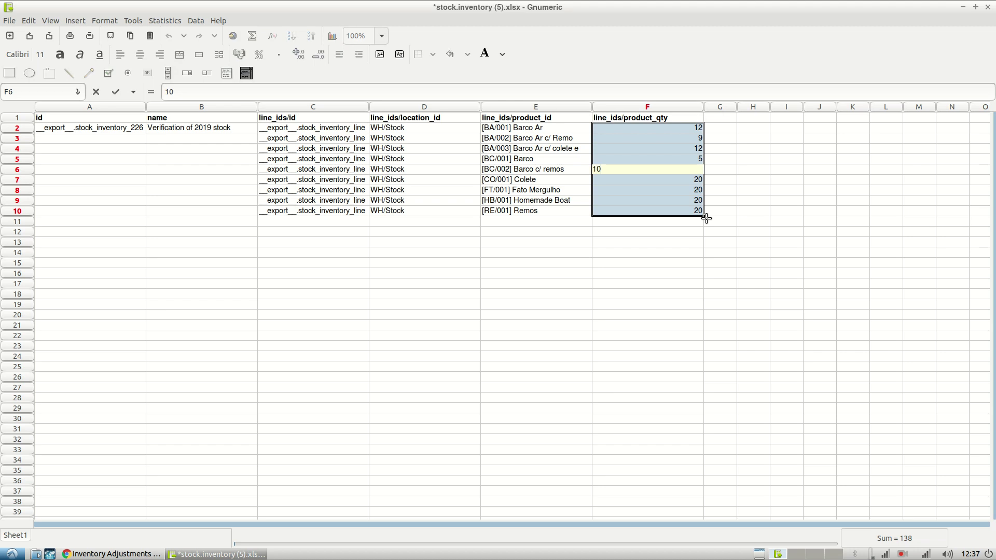
pyautogui.press('Return')
pyautogui.write('11')
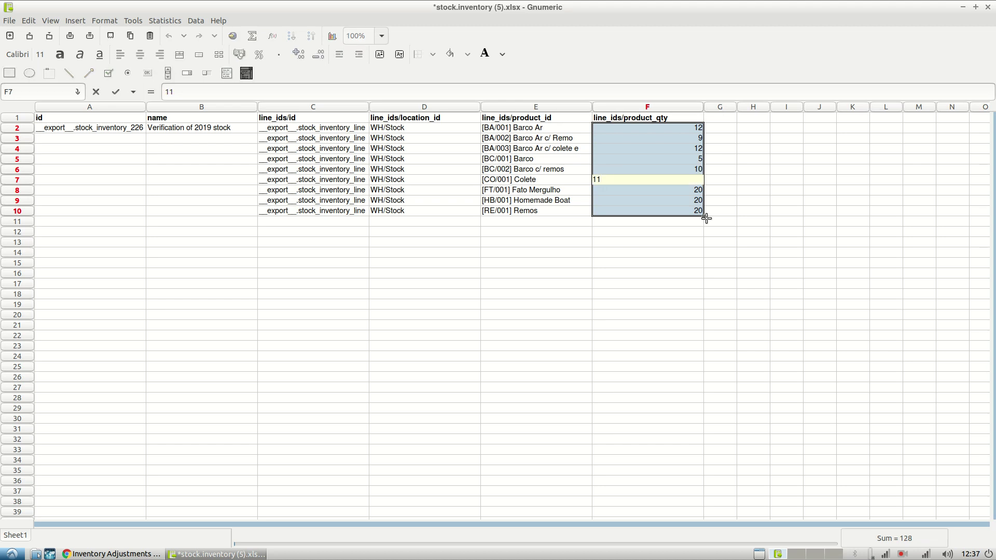
pyautogui.press('Return')
pyautogui.write('22')
pyautogui.press('Return')
pyautogui.write('3')
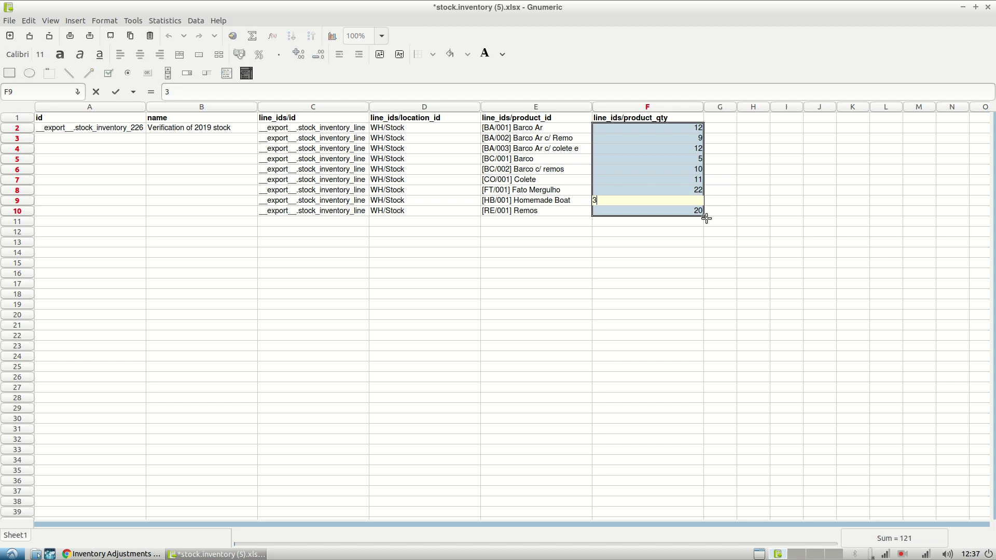
pyautogui.press('Return')
pyautogui.write('1')
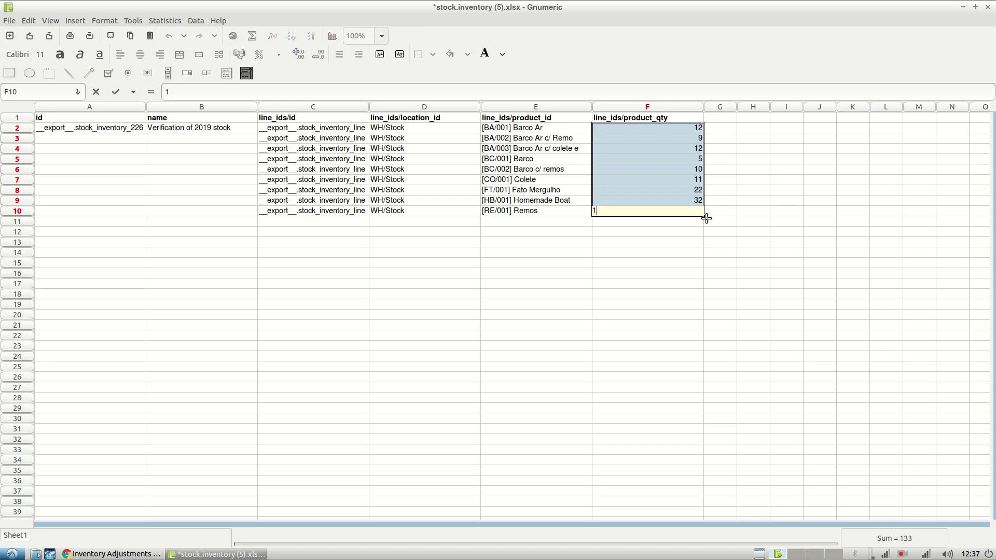
pyautogui.write('4')
pyautogui.press('Return')
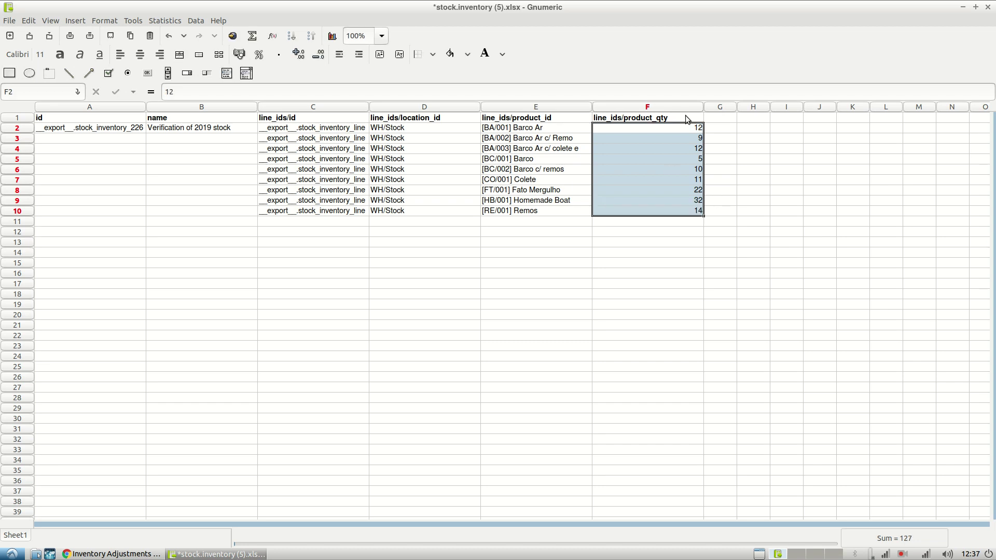
pyautogui.click(9, 22)
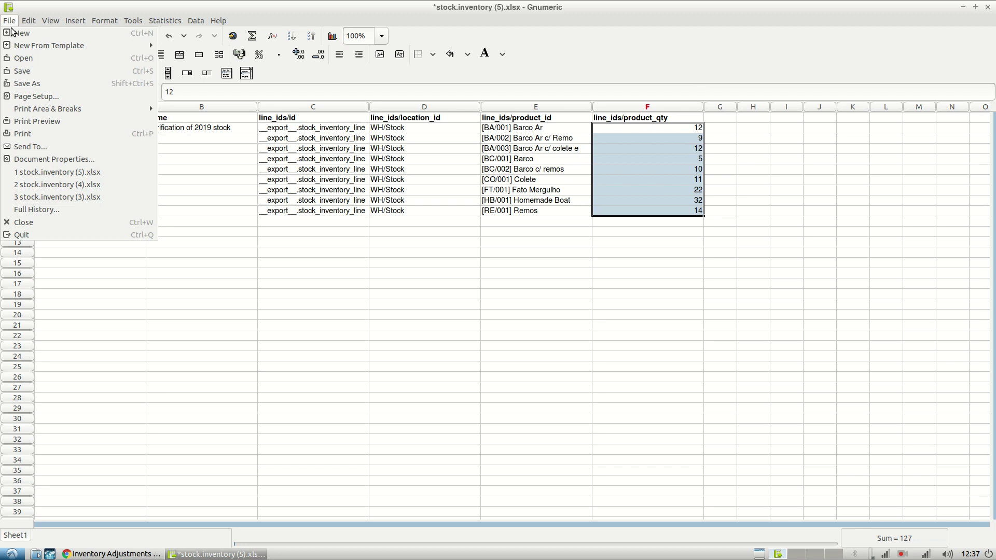
pyautogui.click(43, 71)
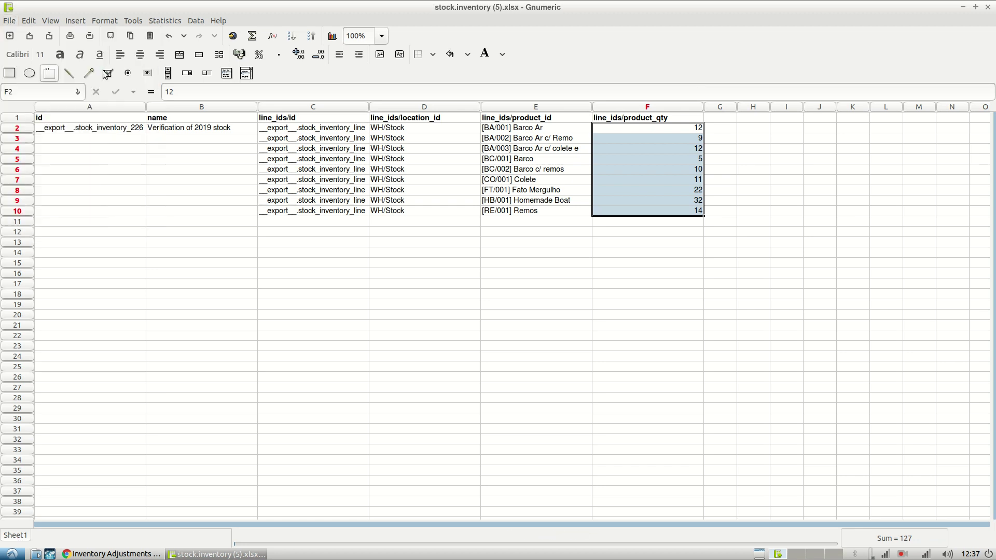
# Load the edited stock.inventory (5).xlsx in Odoo, test it and import the new counts
pyautogui.click(989, 7)
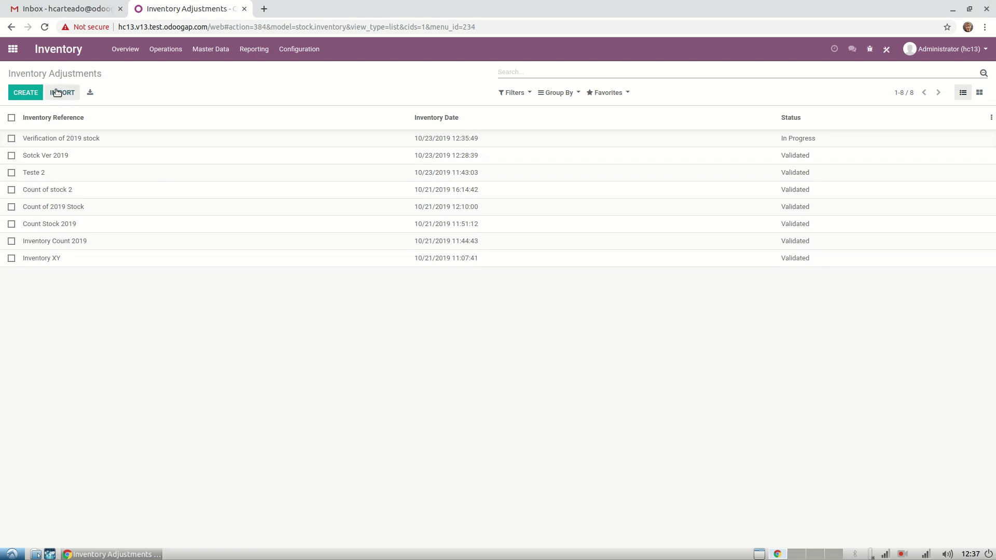
pyautogui.click(60, 94)
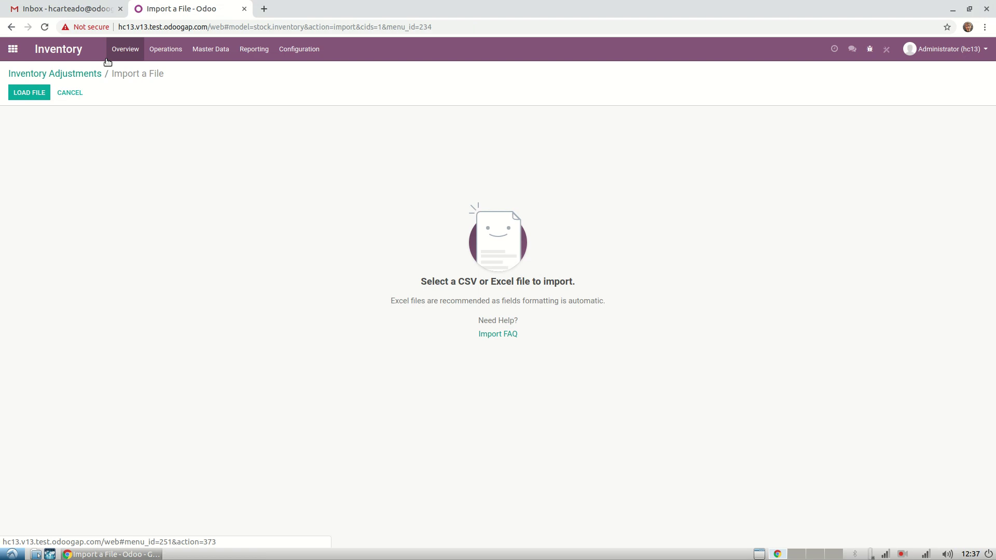
pyautogui.click(23, 94)
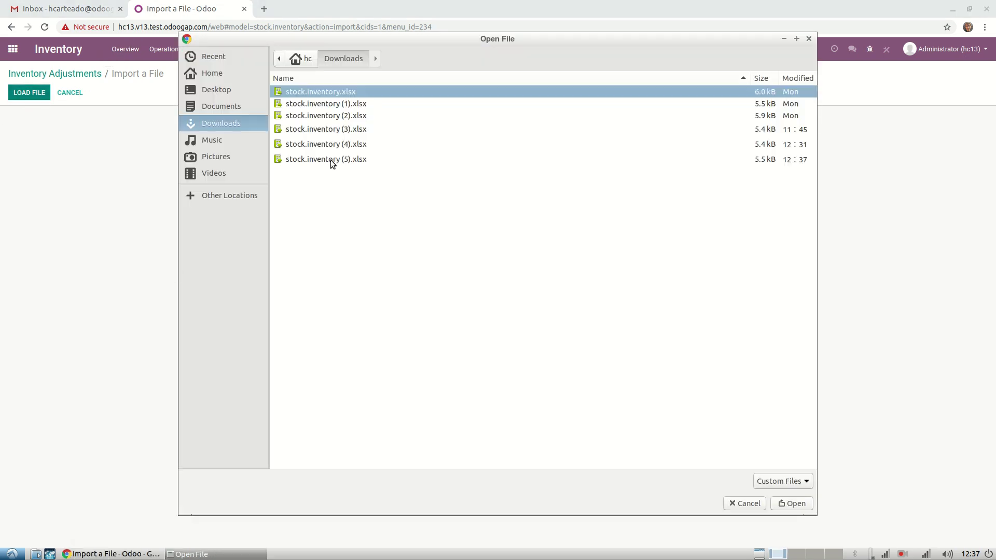
pyautogui.doubleClick(333, 160)
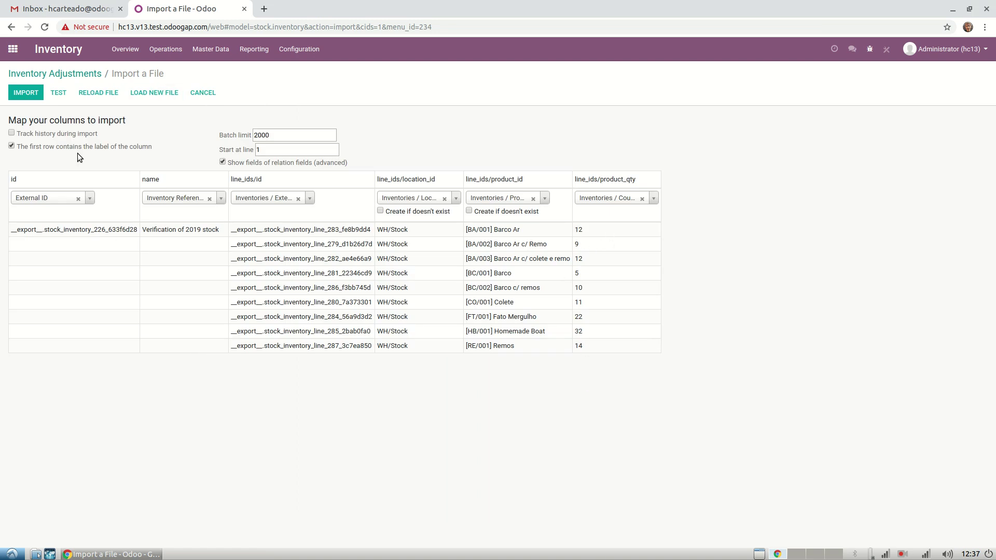
pyautogui.click(62, 94)
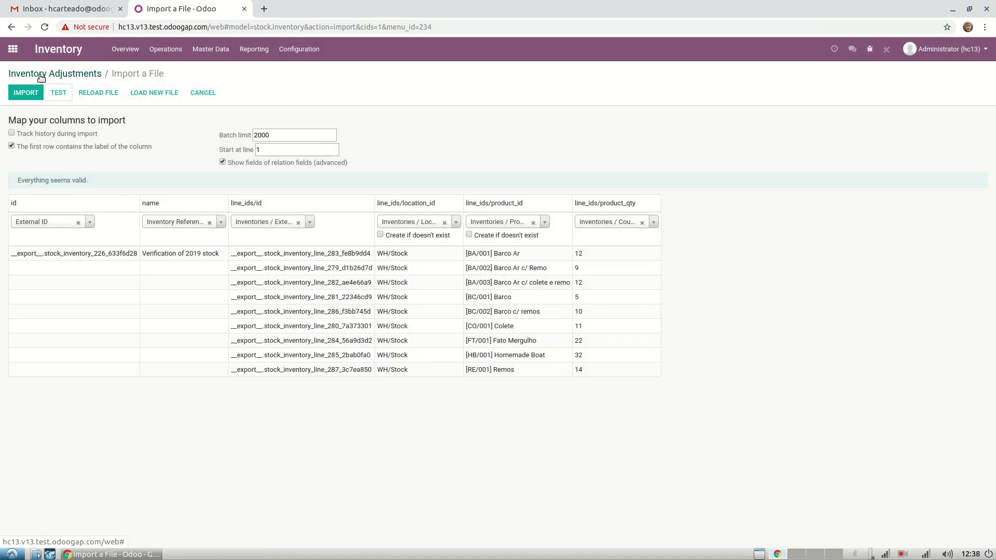
pyautogui.click(57, 74)
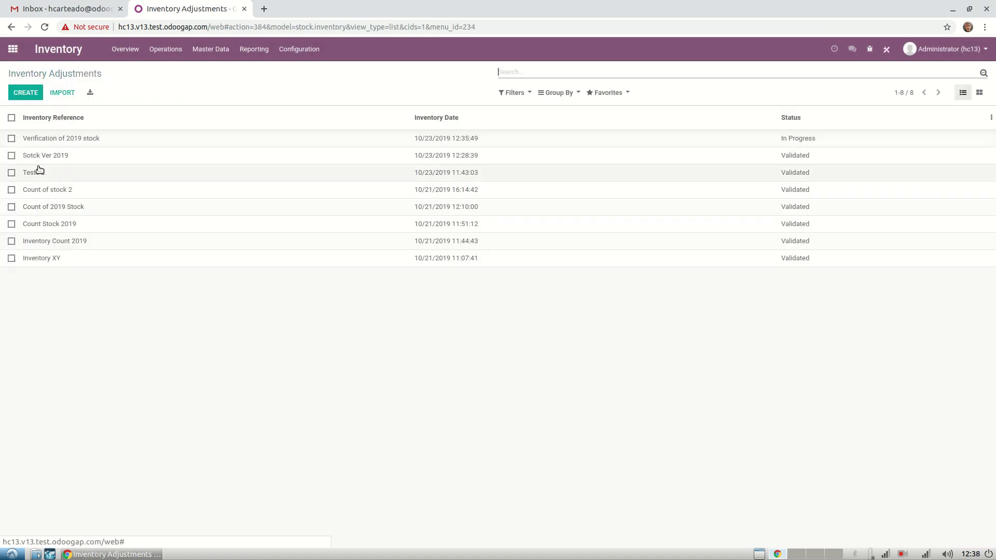
# Review the counted lines of Verification of 2019 stock and validate the inventory adjustment
pyautogui.click(46, 139)
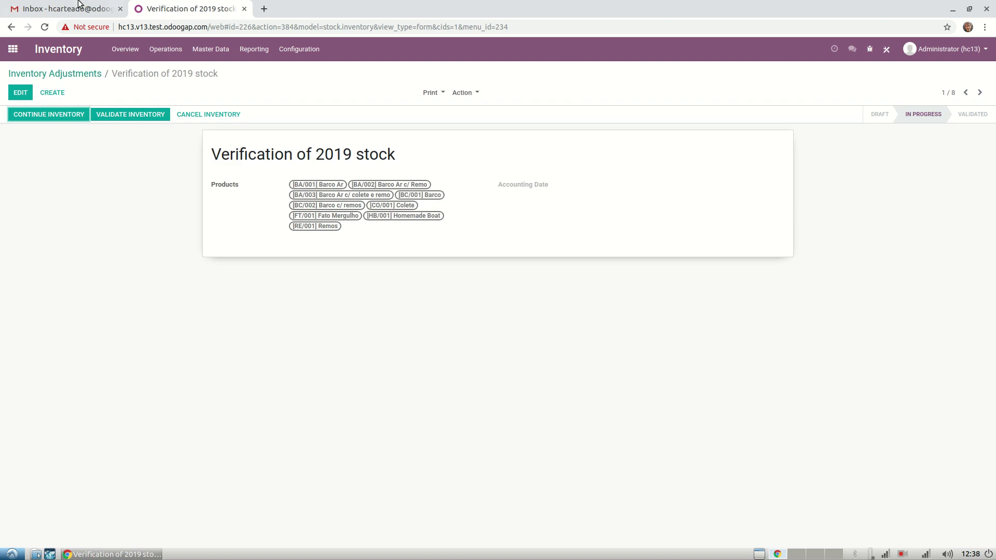
pyautogui.click(21, 74)
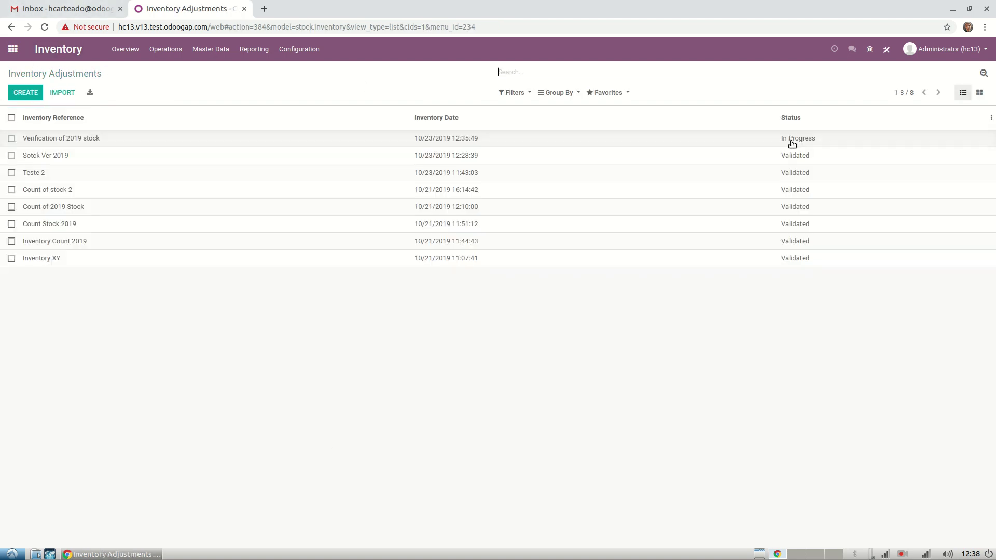
pyautogui.click(58, 138)
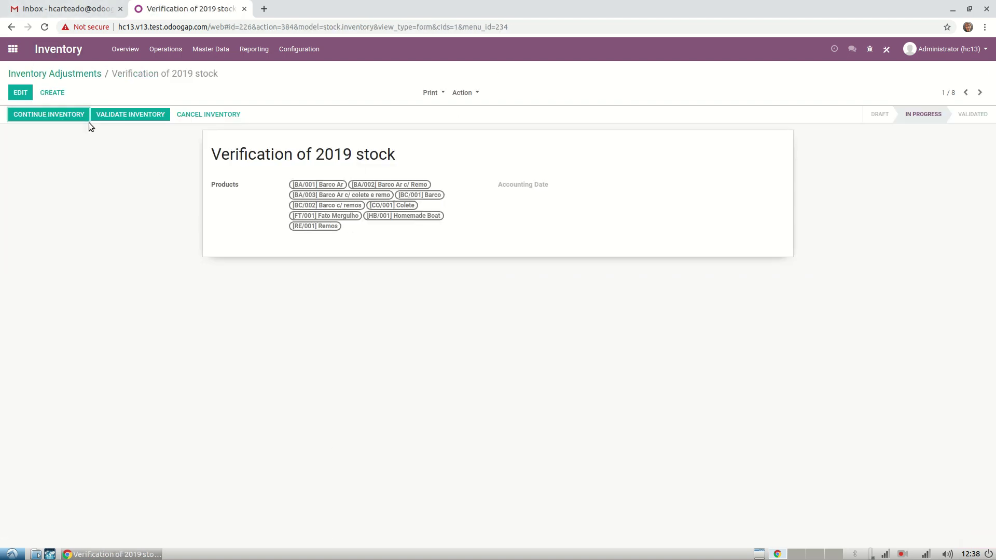
pyautogui.click(55, 115)
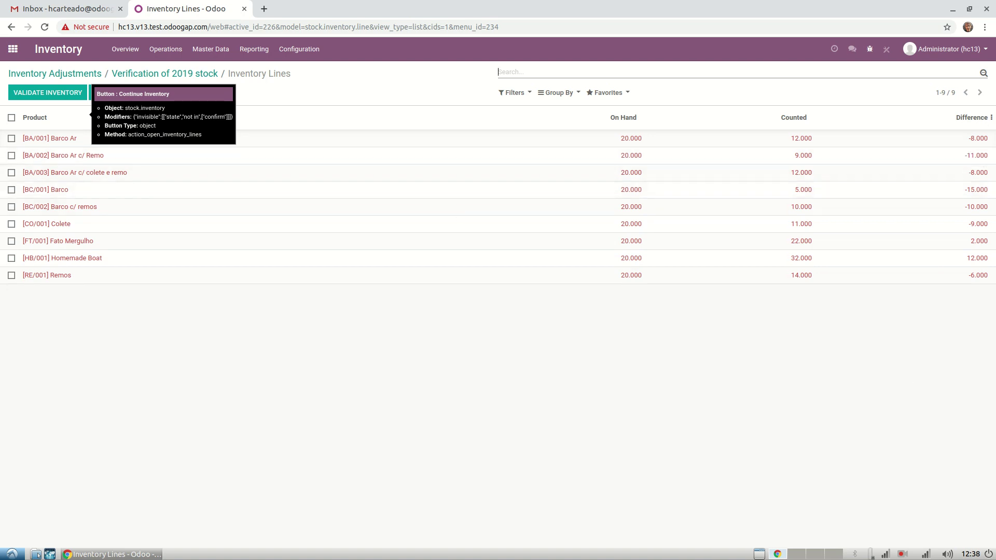
pyautogui.click(52, 98)
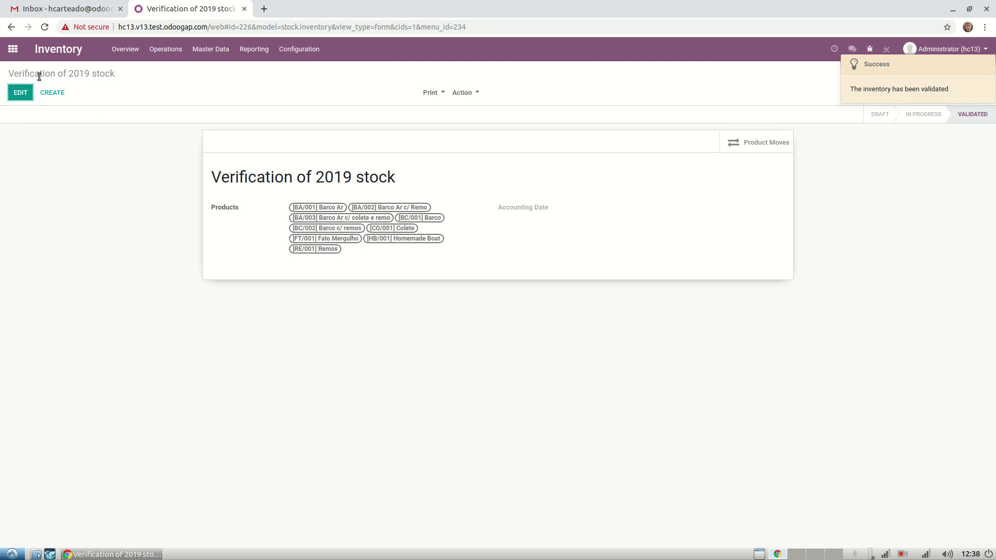
# Confirm the adjustment shows Validated, then check product on-hand quantities such as Barco 5 and Homemade Boat 32
pyautogui.click(166, 50)
pyautogui.click(198, 83)
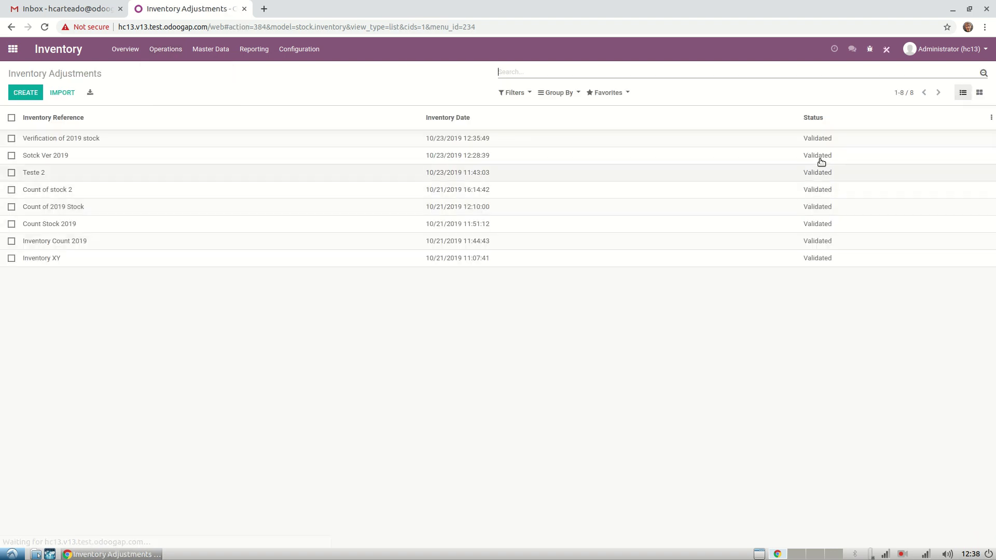
pyautogui.click(210, 48)
pyautogui.click(227, 76)
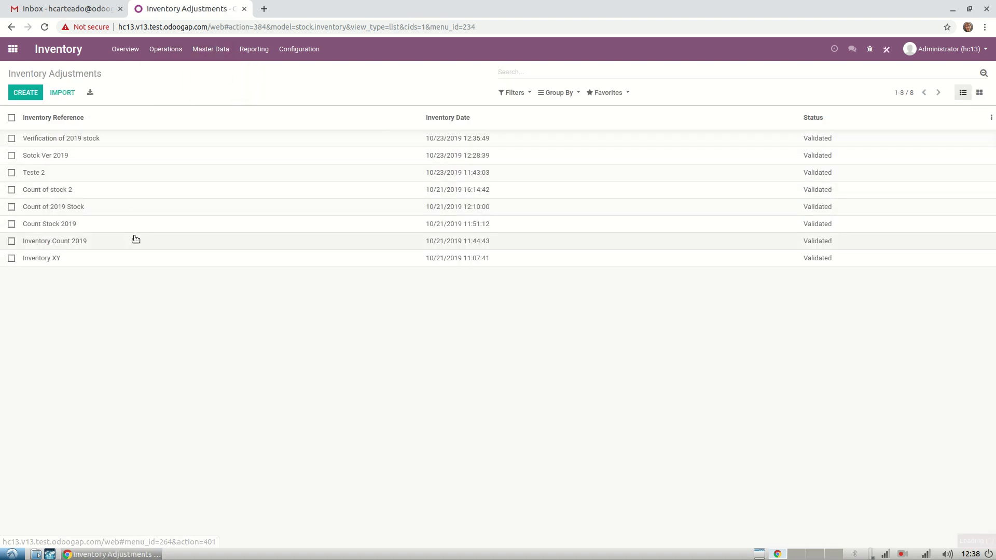